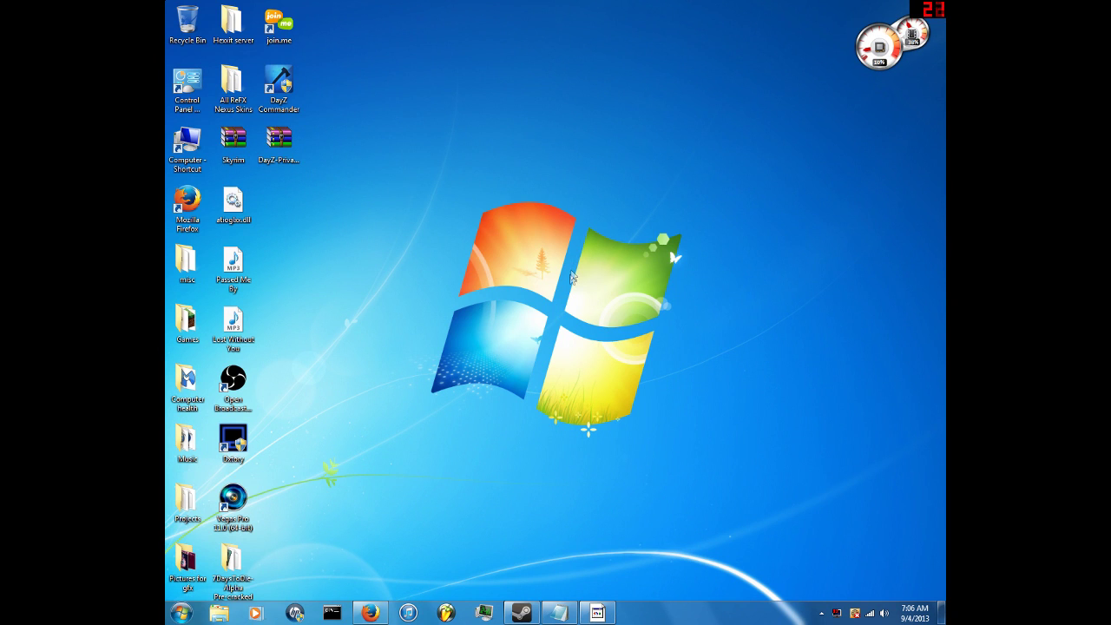
Open a file browsing window and go to the OS (C:) drive.
{"action": "double_click", "coordinate": [188, 513]}
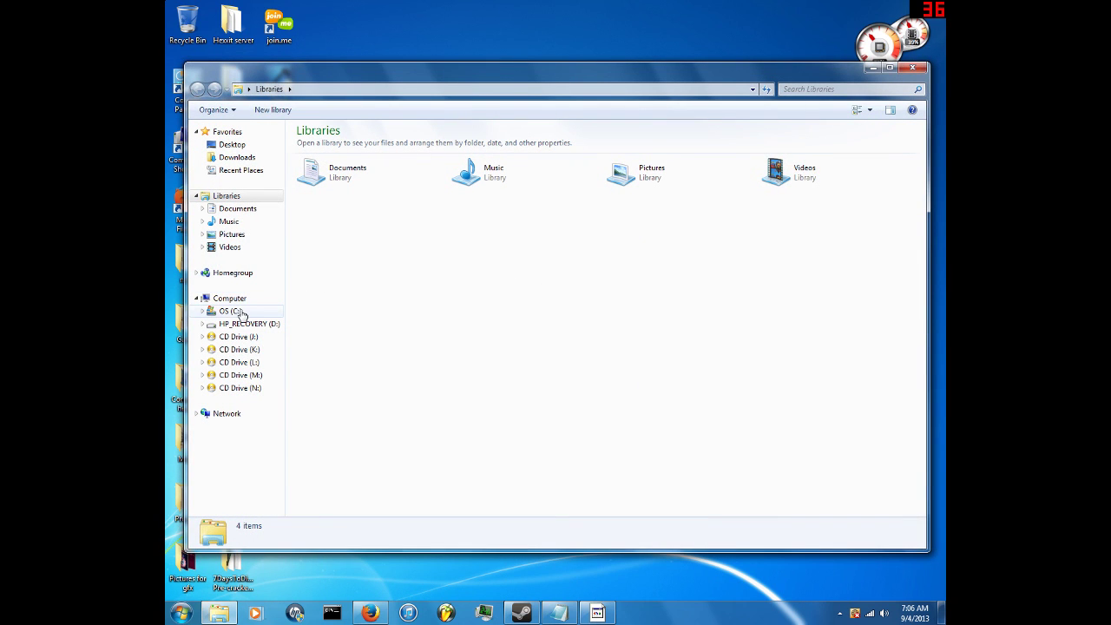
{"action": "left_click", "coordinate": [233, 311]}
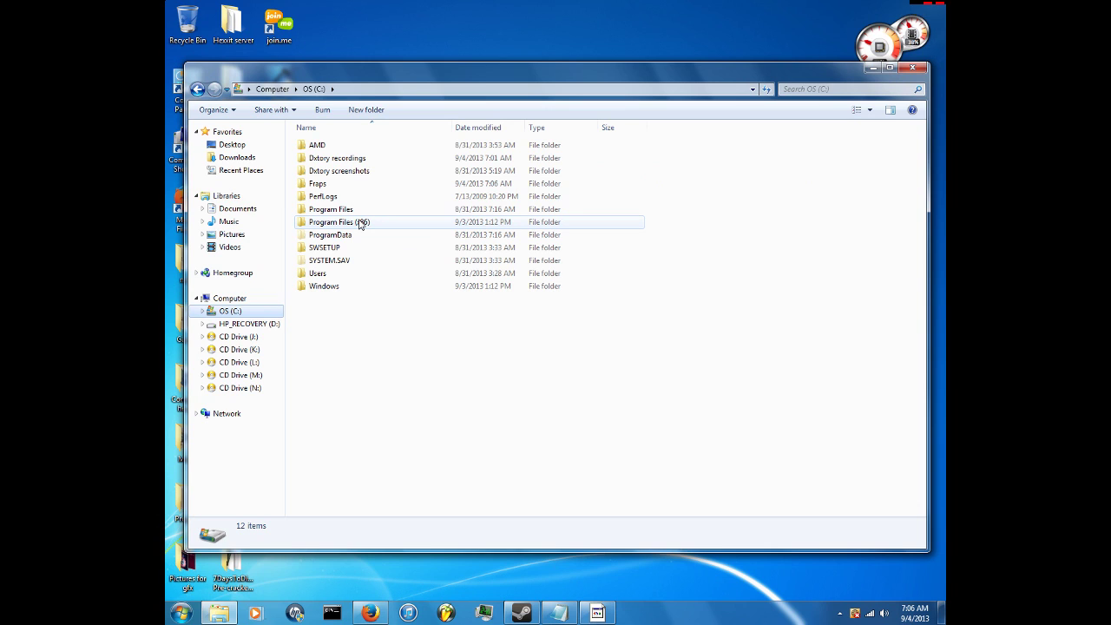
Show DOOM 3: BFG Edition's page in the Steam library, then close Steam.
{"action": "left_click", "coordinate": [181, 613]}
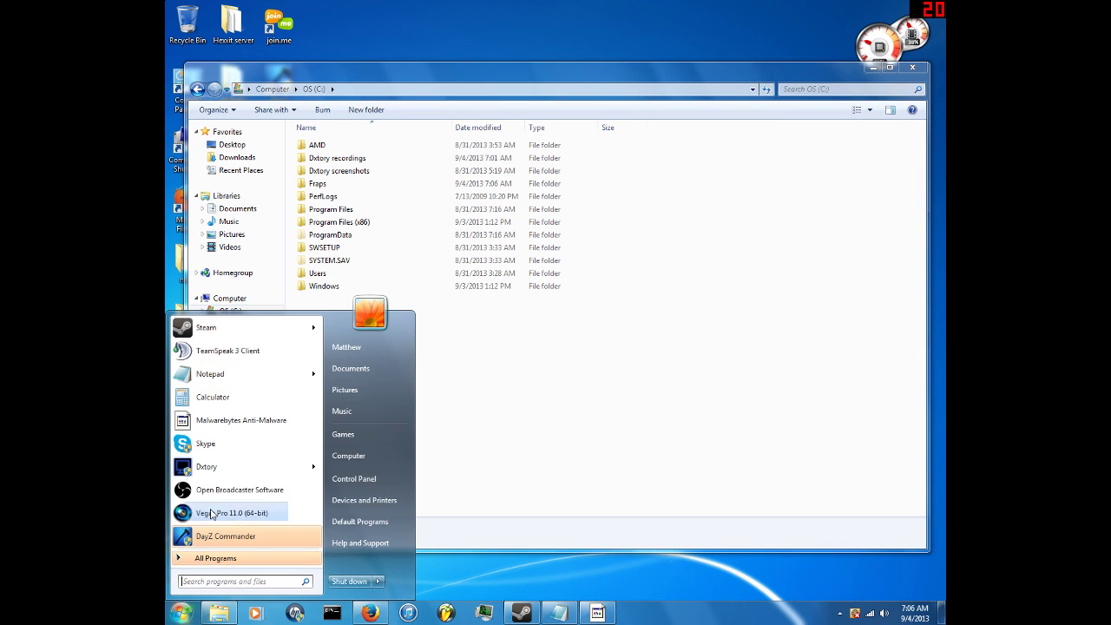
{"action": "mouse_move", "coordinate": [314, 328]}
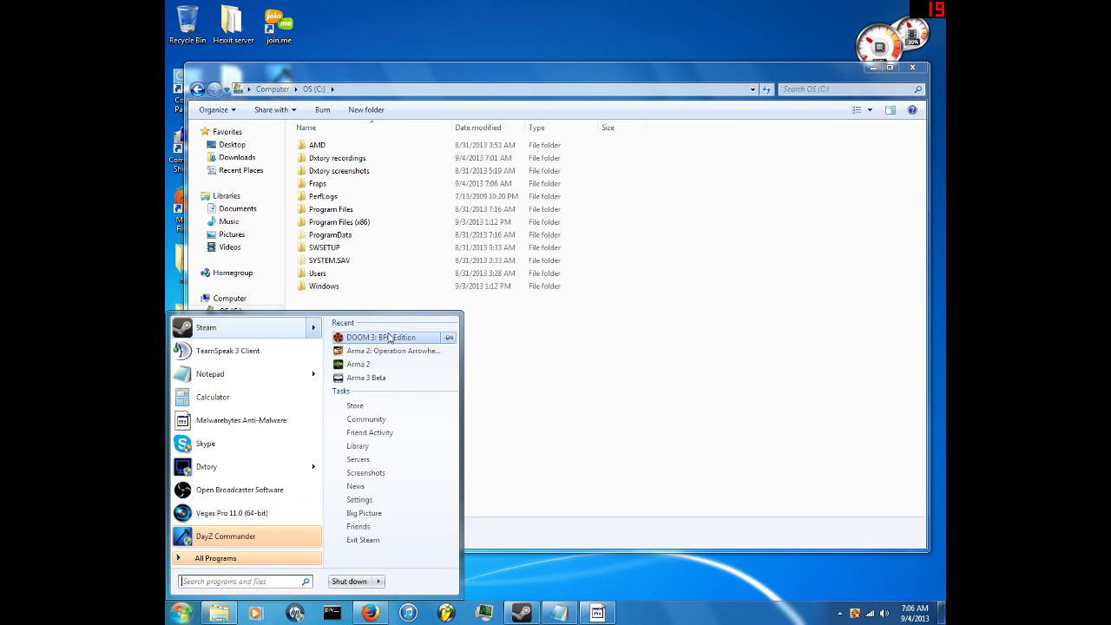
{"action": "left_click", "coordinate": [358, 445]}
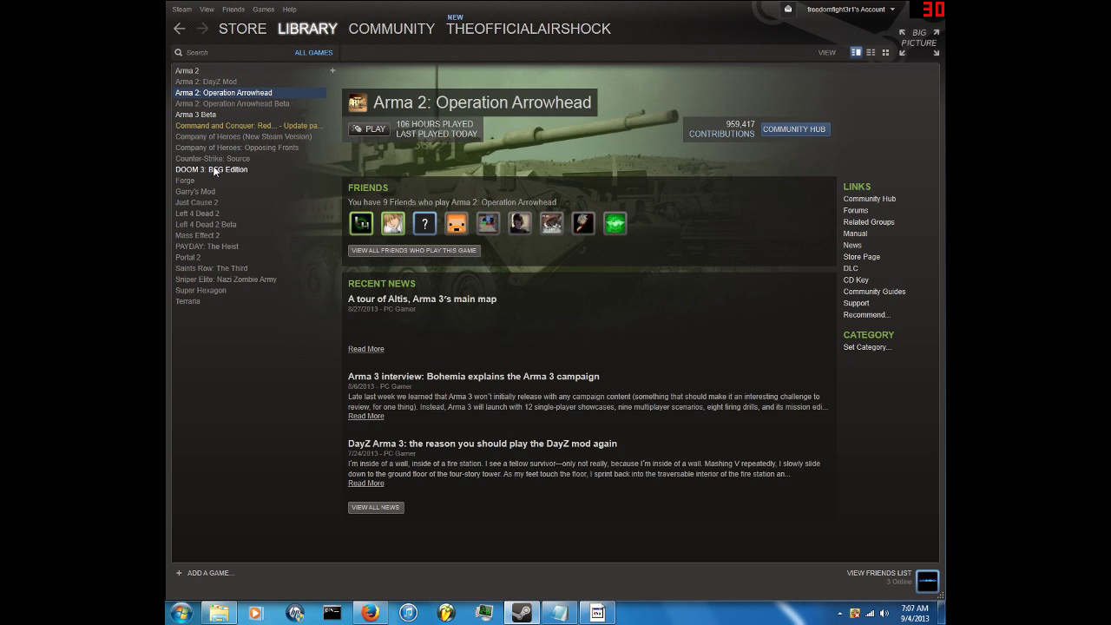
{"action": "left_click", "coordinate": [226, 170]}
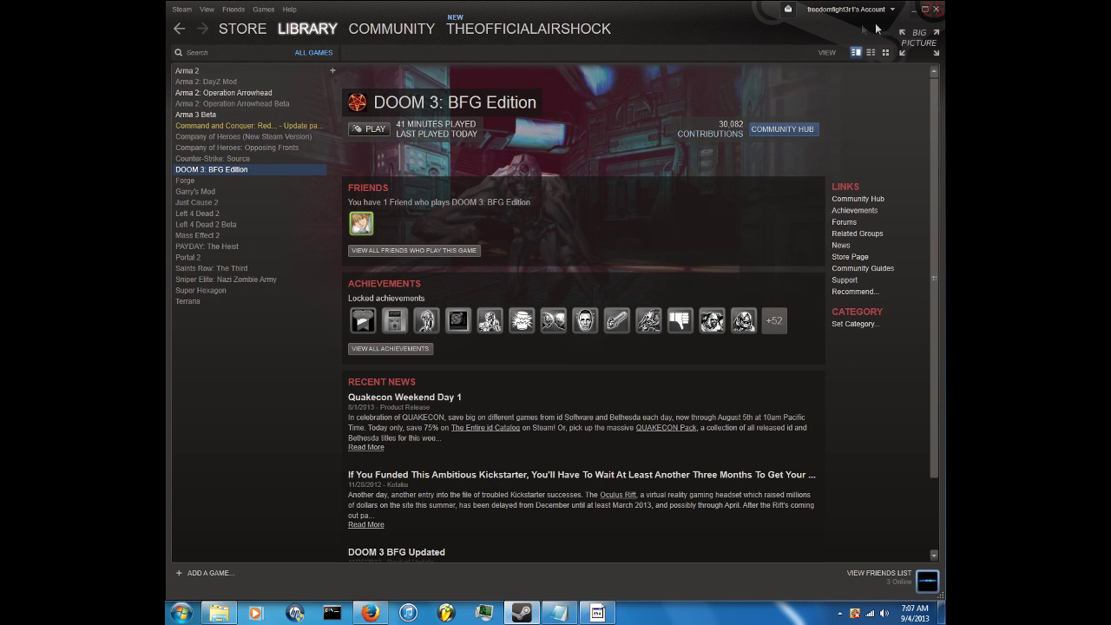
{"action": "left_click_drag", "start_coordinate": [756, 13], "coordinate": [740, 72]}
{"action": "key", "text": "alt+F4"}
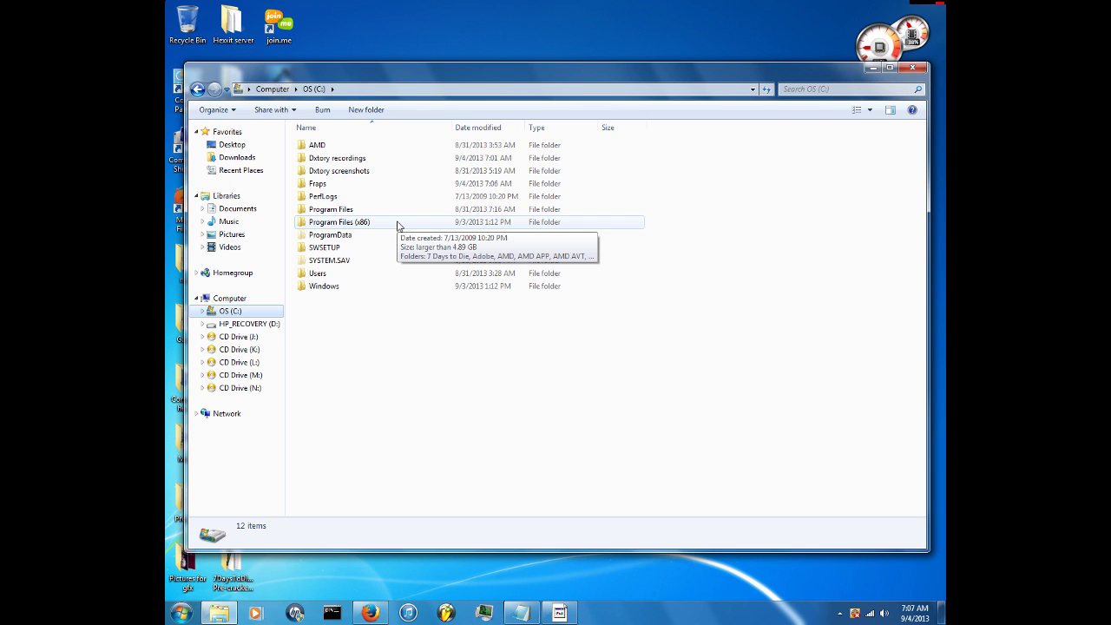
Uncover the desktop, place atioglxx.dll among the desktop icons and copy it.
{"action": "left_click_drag", "start_coordinate": [414, 80], "coordinate": [503, 130]}
{"action": "left_click_drag", "start_coordinate": [233, 204], "coordinate": [458, 76]}
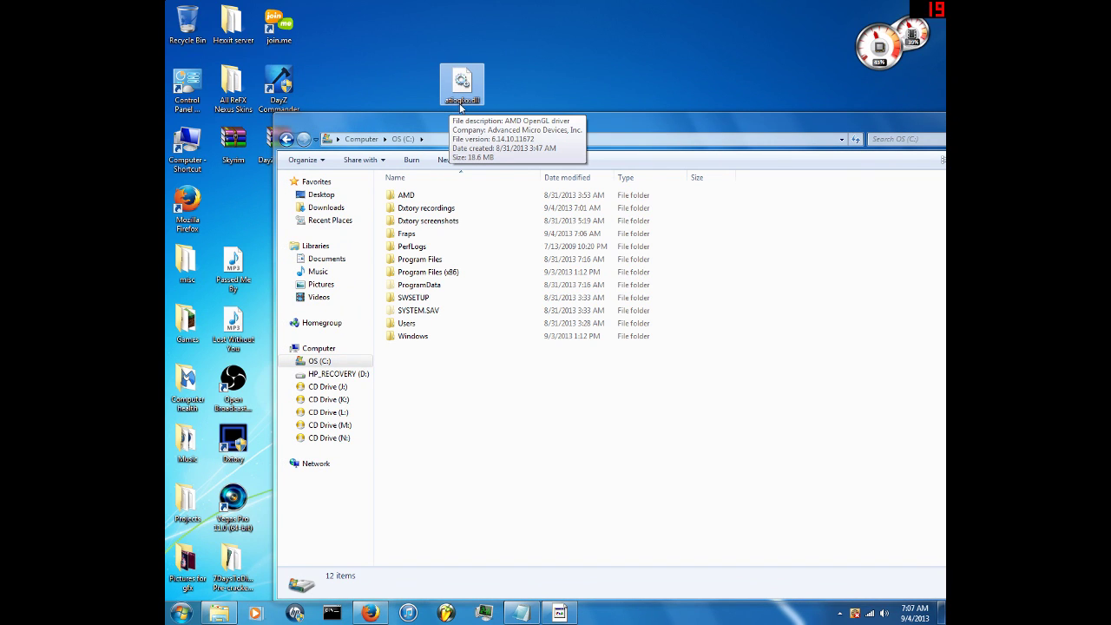
{"action": "left_click_drag", "start_coordinate": [471, 106], "coordinate": [509, 87]}
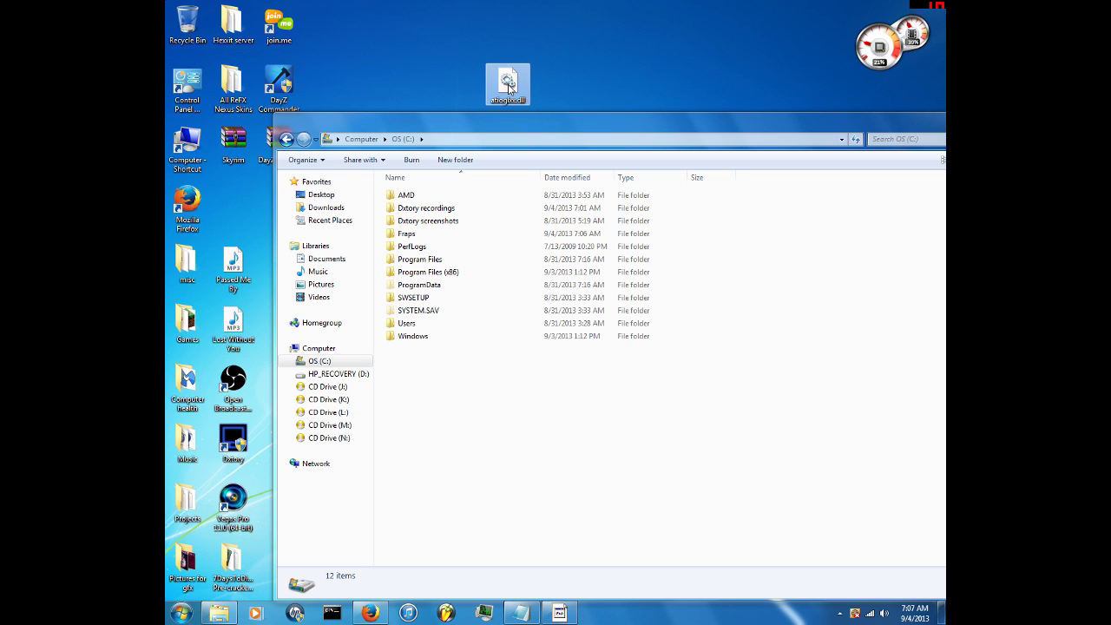
{"action": "left_click_drag", "start_coordinate": [509, 85], "coordinate": [240, 205]}
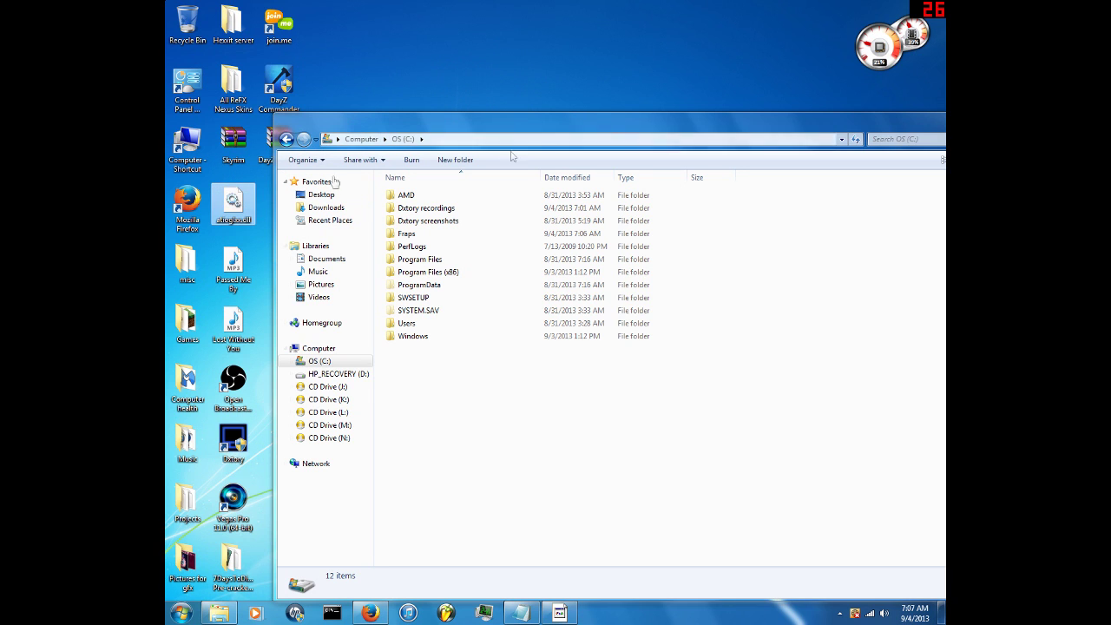
{"action": "left_click_drag", "start_coordinate": [691, 125], "coordinate": [682, 105]}
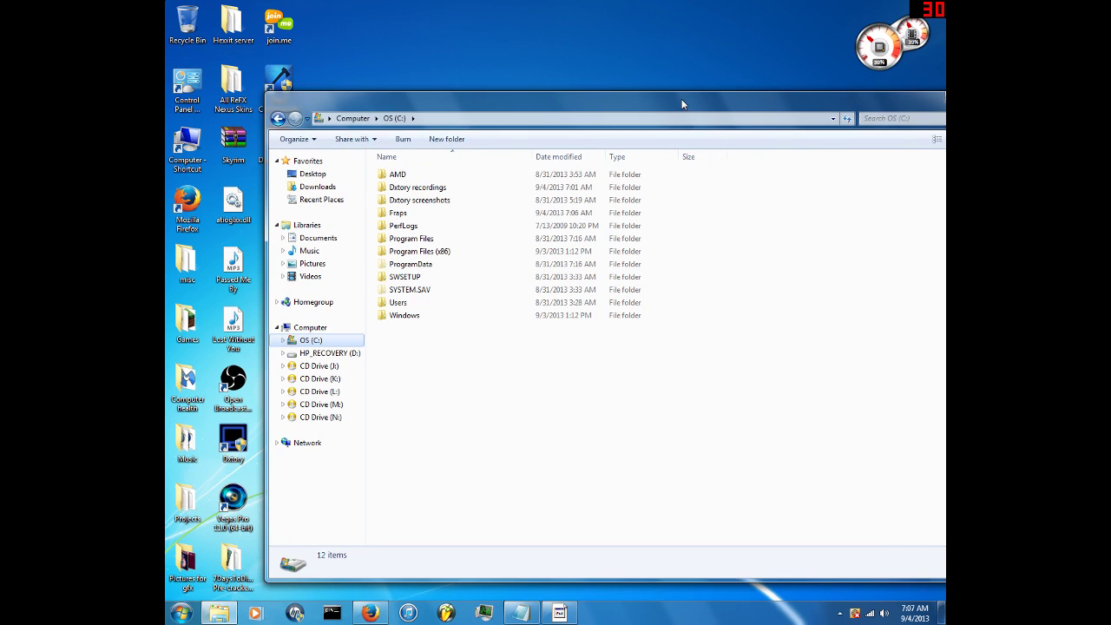
{"action": "right_click", "coordinate": [235, 212]}
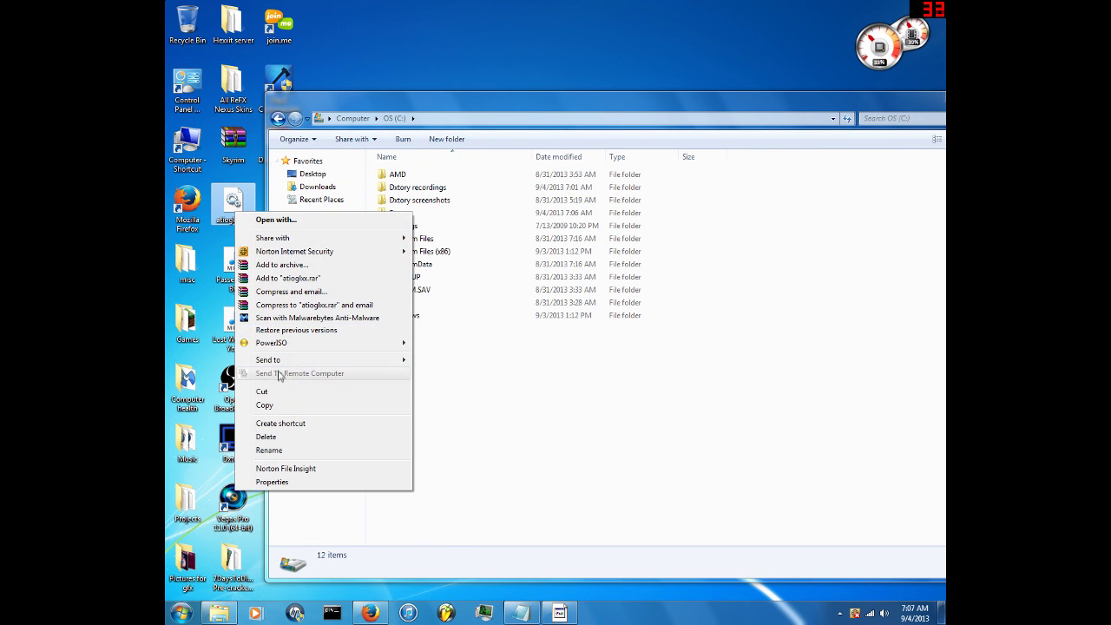
{"action": "left_click", "coordinate": [265, 406]}
Return atioglxx.dll to the left icon column and take the drive window up to Computer.
{"action": "left_click_drag", "start_coordinate": [509, 104], "coordinate": [500, 76]}
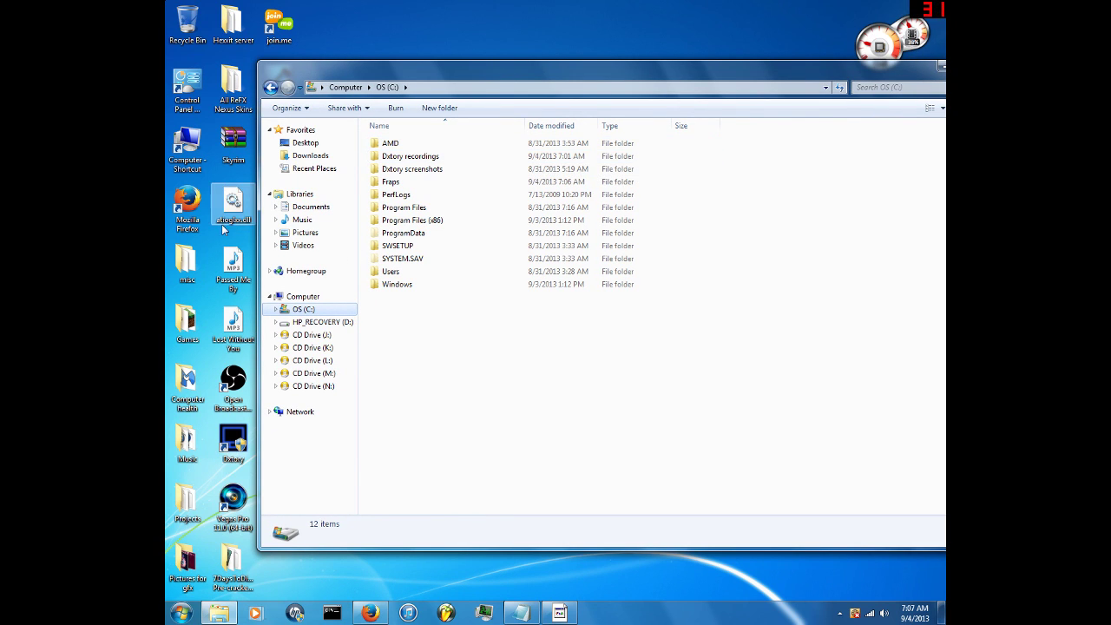
{"action": "left_click_drag", "start_coordinate": [229, 214], "coordinate": [508, 34]}
{"action": "left_click_drag", "start_coordinate": [545, 70], "coordinate": [521, 111]}
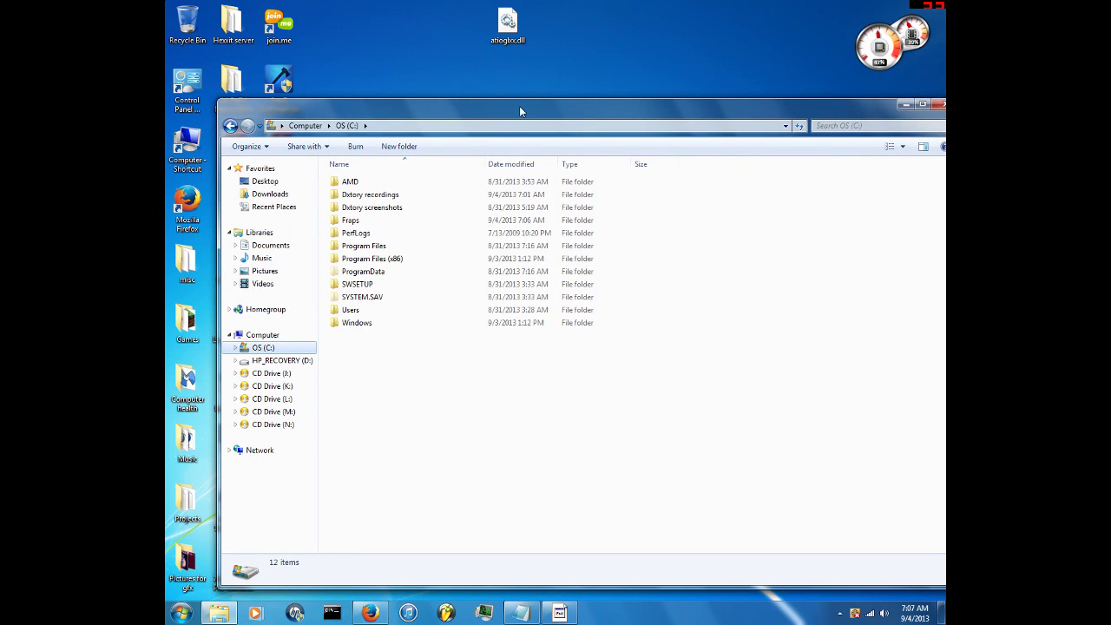
{"action": "left_click_drag", "start_coordinate": [508, 26], "coordinate": [236, 200]}
{"action": "left_click_drag", "start_coordinate": [625, 105], "coordinate": [592, 96]}
{"action": "key", "text": "alt+Up"}
{"action": "left_click_drag", "start_coordinate": [713, 88], "coordinate": [655, 102]}
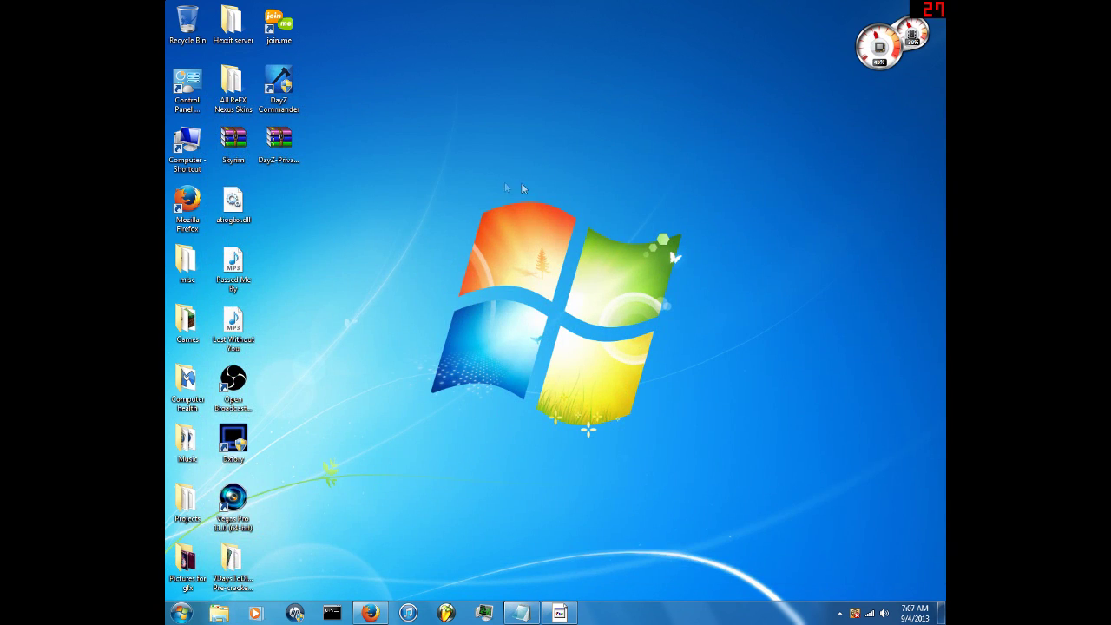
Browse from Computer through OS (C:), Program Files (x86) and Steam into SteamApps.
{"action": "double_click", "coordinate": [186, 146]}
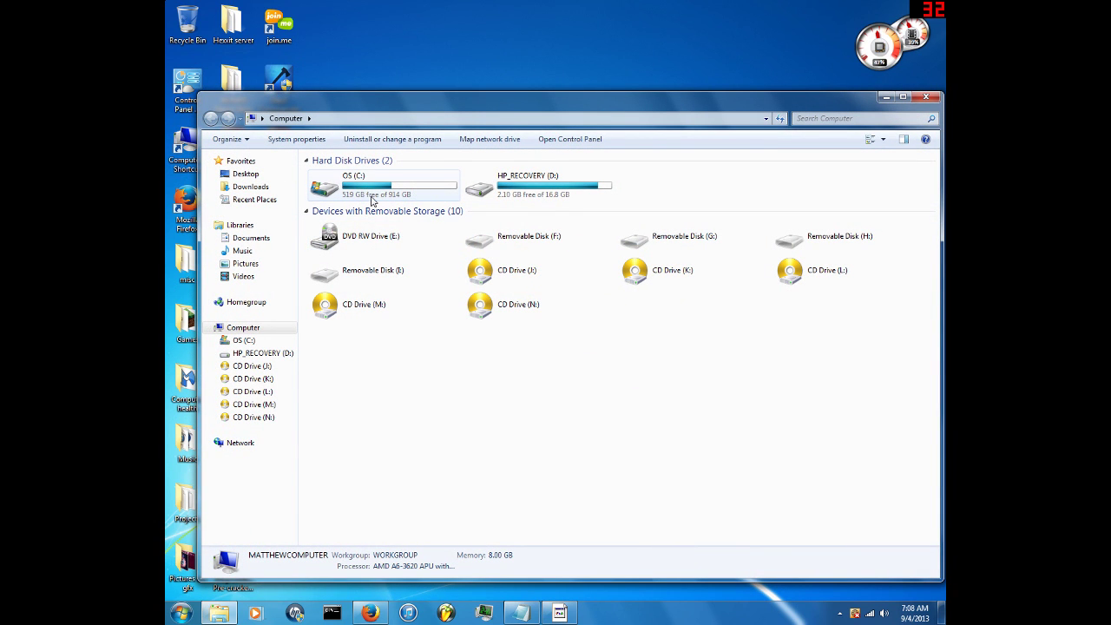
{"action": "double_click", "coordinate": [371, 199]}
{"action": "left_click", "coordinate": [357, 253]}
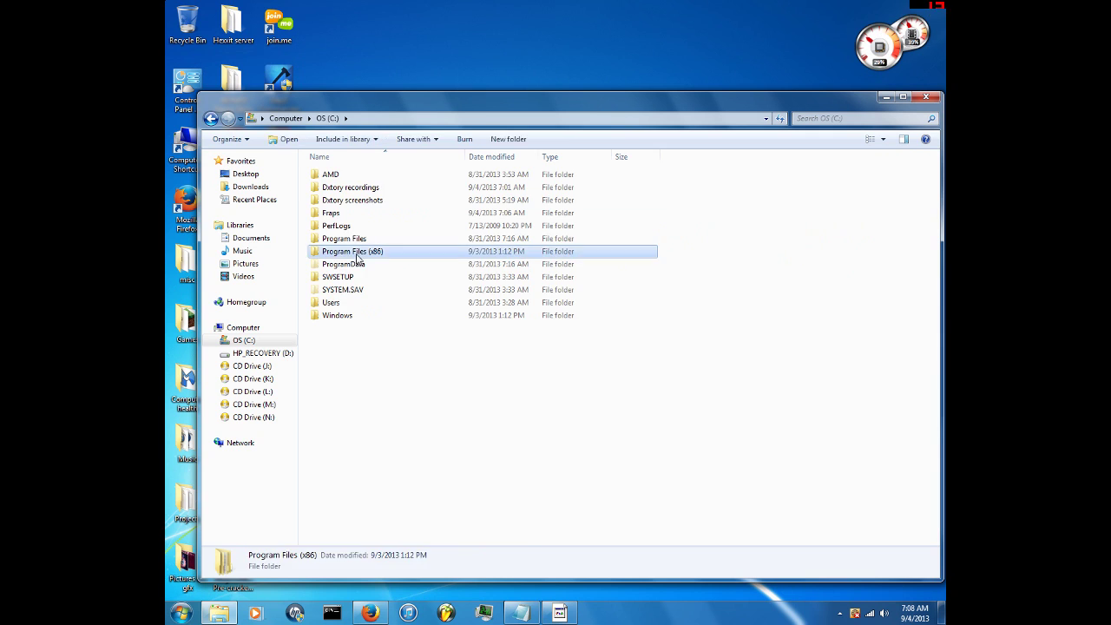
{"action": "double_click", "coordinate": [357, 253]}
{"action": "left_click_drag", "start_coordinate": [938, 231], "coordinate": [938, 408]}
{"action": "left_click", "coordinate": [337, 455]}
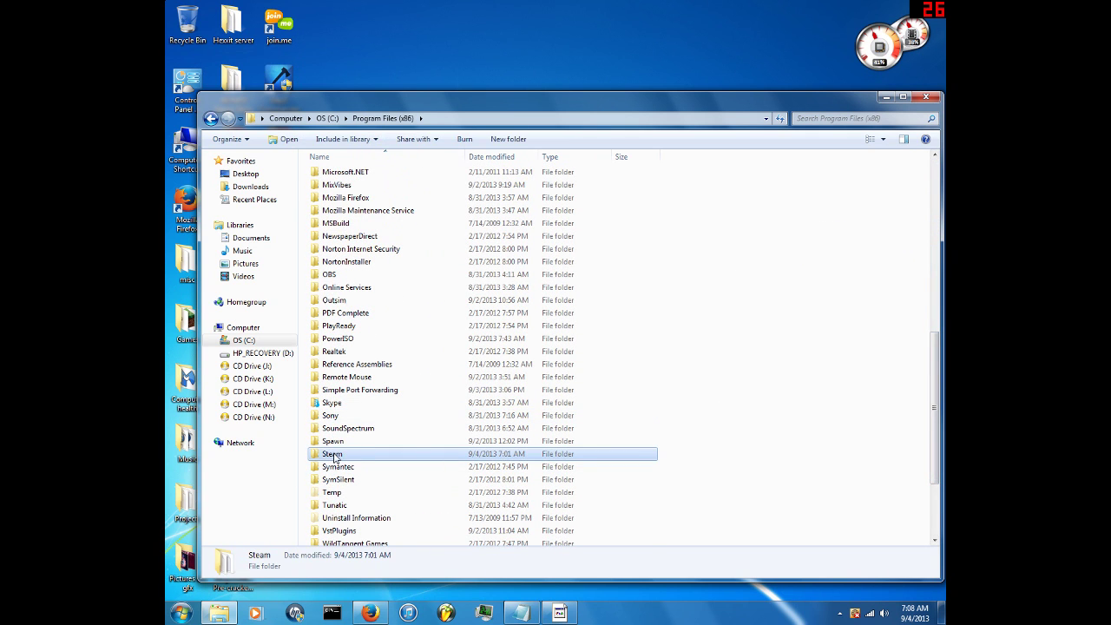
{"action": "double_click", "coordinate": [335, 457]}
{"action": "left_click", "coordinate": [339, 382]}
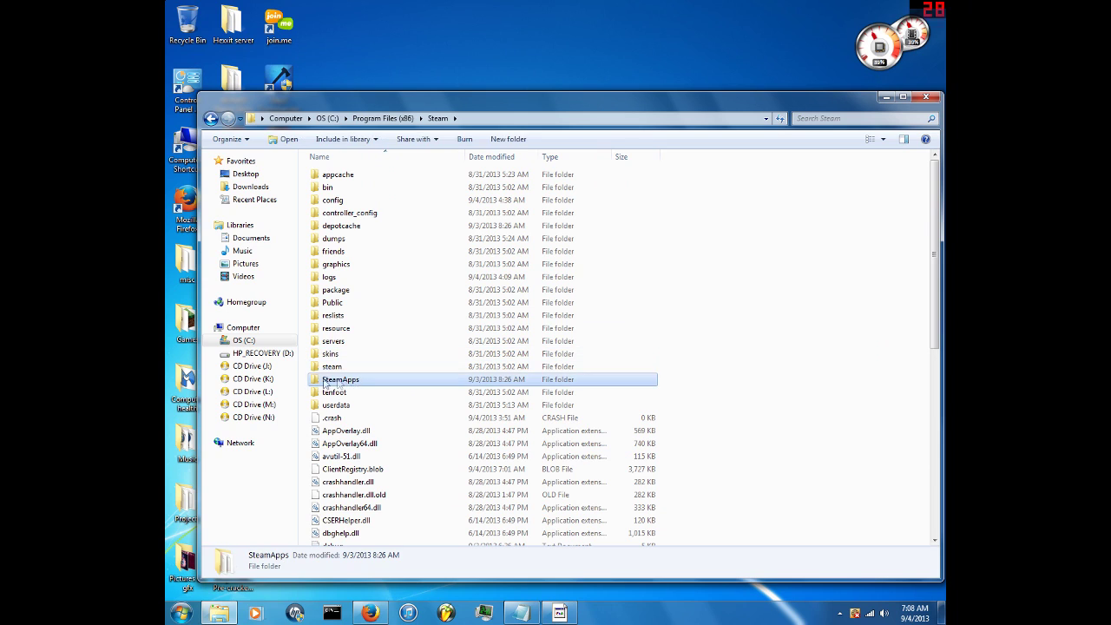
{"action": "double_click", "coordinate": [340, 382]}
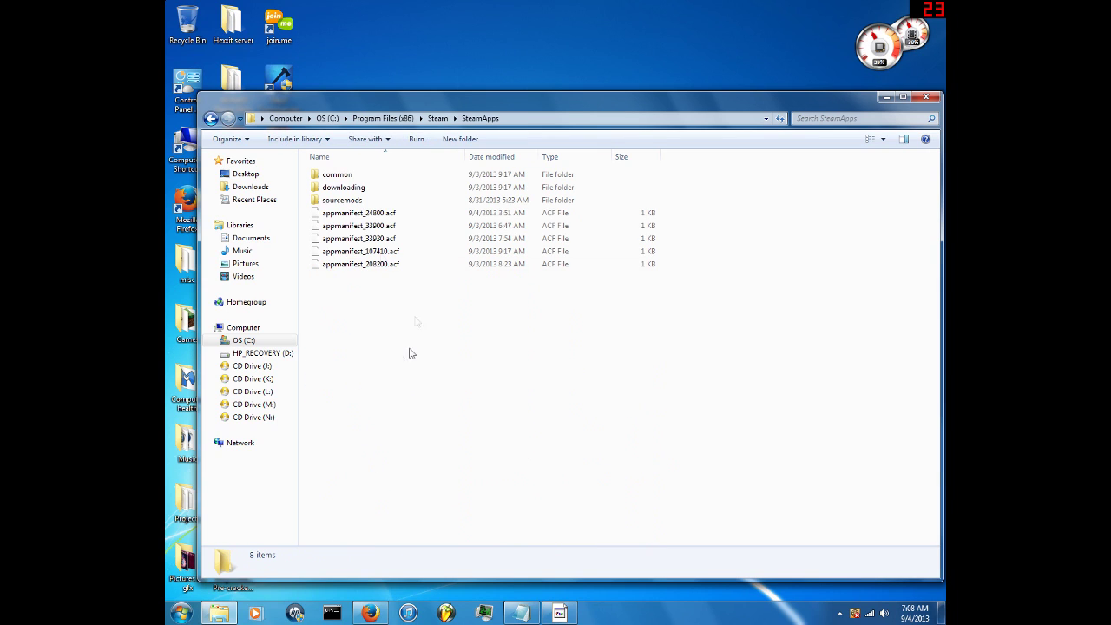
Go into common > DOOM 3 BFG Edition and paste atioglxx.dll there.
{"action": "left_click", "coordinate": [331, 180]}
{"action": "double_click", "coordinate": [331, 180]}
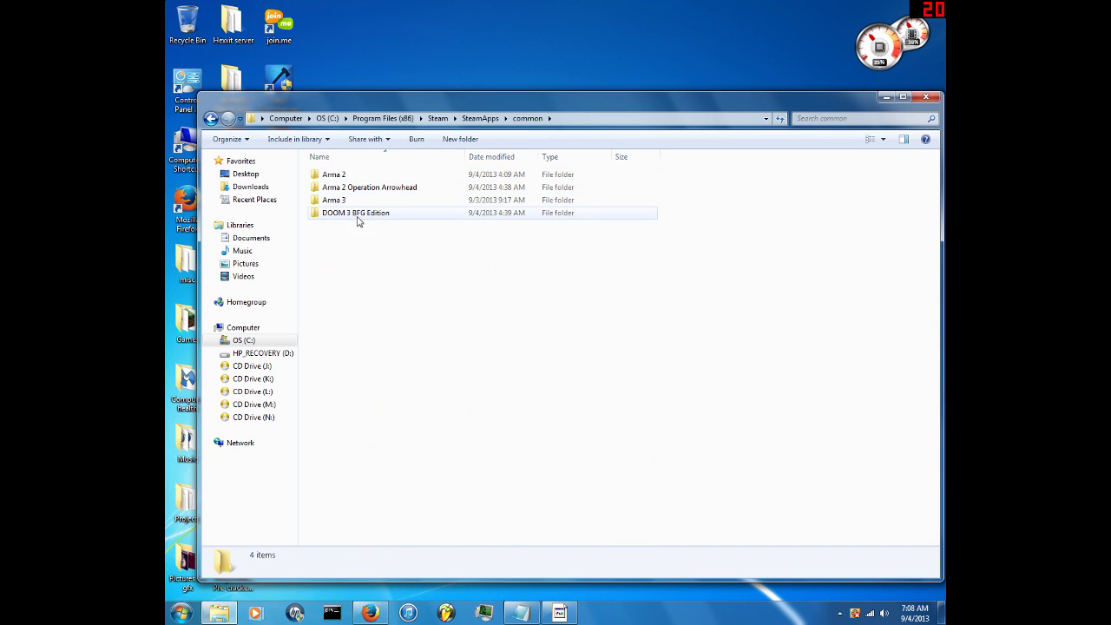
{"action": "left_click", "coordinate": [384, 218]}
{"action": "double_click", "coordinate": [384, 218]}
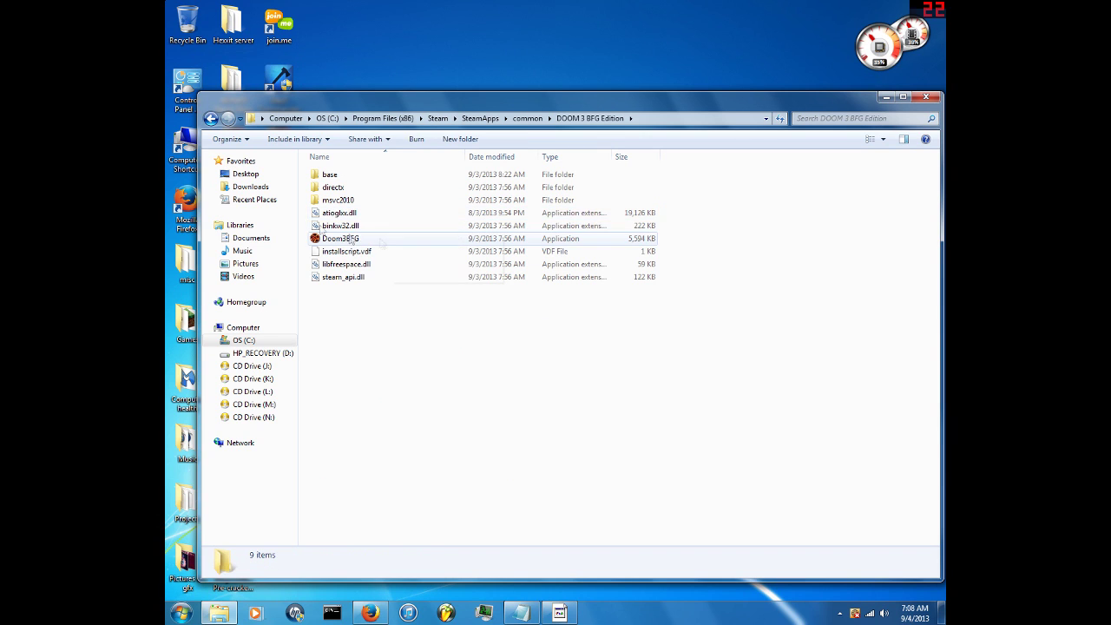
{"action": "left_click", "coordinate": [348, 214]}
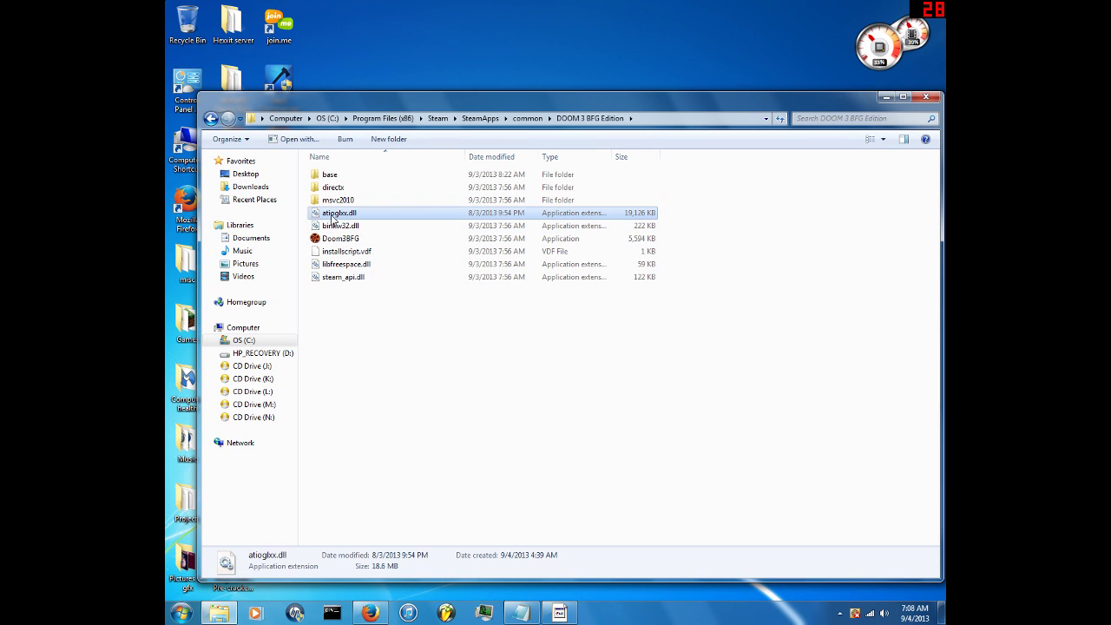
{"action": "right_click", "coordinate": [375, 323]}
{"action": "left_click", "coordinate": [434, 422]}
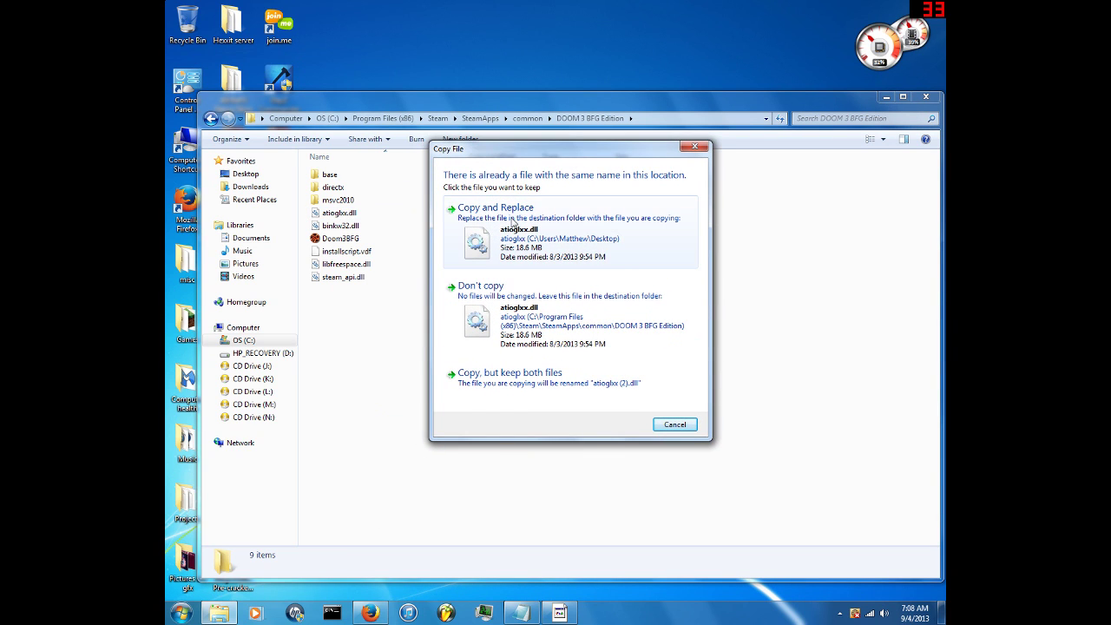
Cancel the copy and delete the existing atioglxx.dll to the Recycle Bin.
{"action": "left_click", "coordinate": [682, 424]}
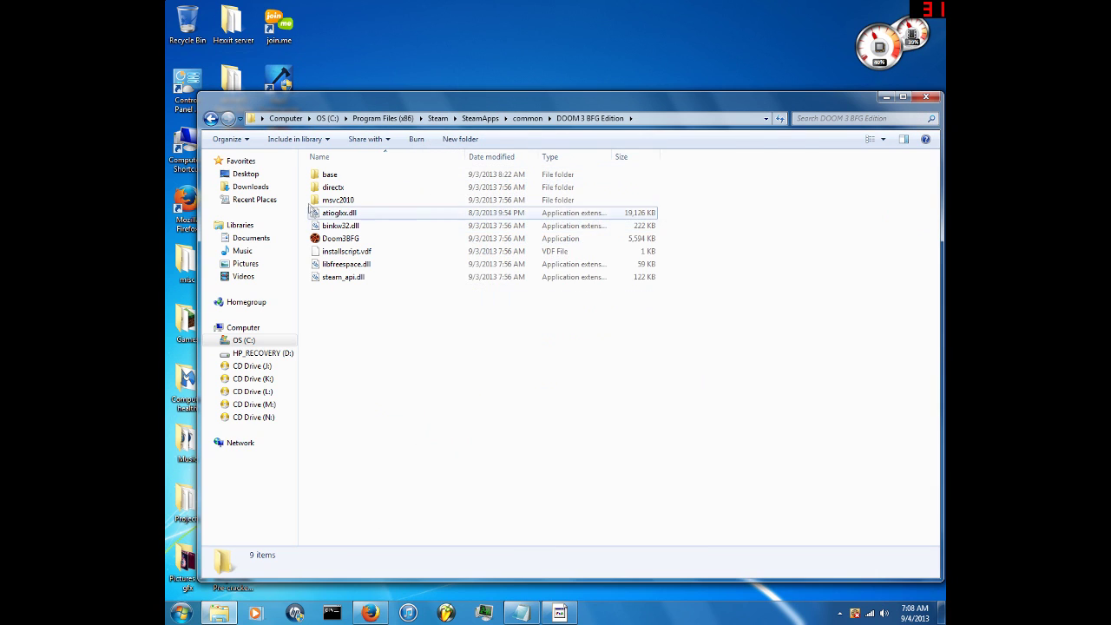
{"action": "left_click", "coordinate": [352, 218]}
{"action": "key", "text": "Delete"}
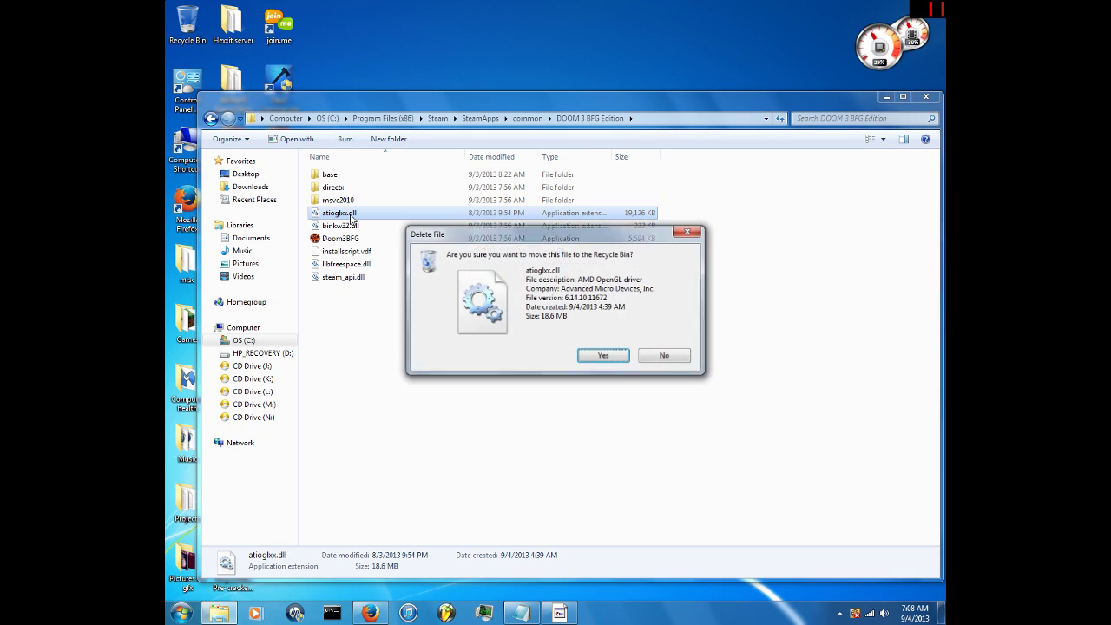
{"action": "left_click", "coordinate": [603, 355]}
Empty the Recycle Bin and paste the new atioglxx.dll into the game folder.
{"action": "right_click", "coordinate": [197, 24]}
{"action": "left_click", "coordinate": [235, 41]}
{"action": "left_click", "coordinate": [598, 354]}
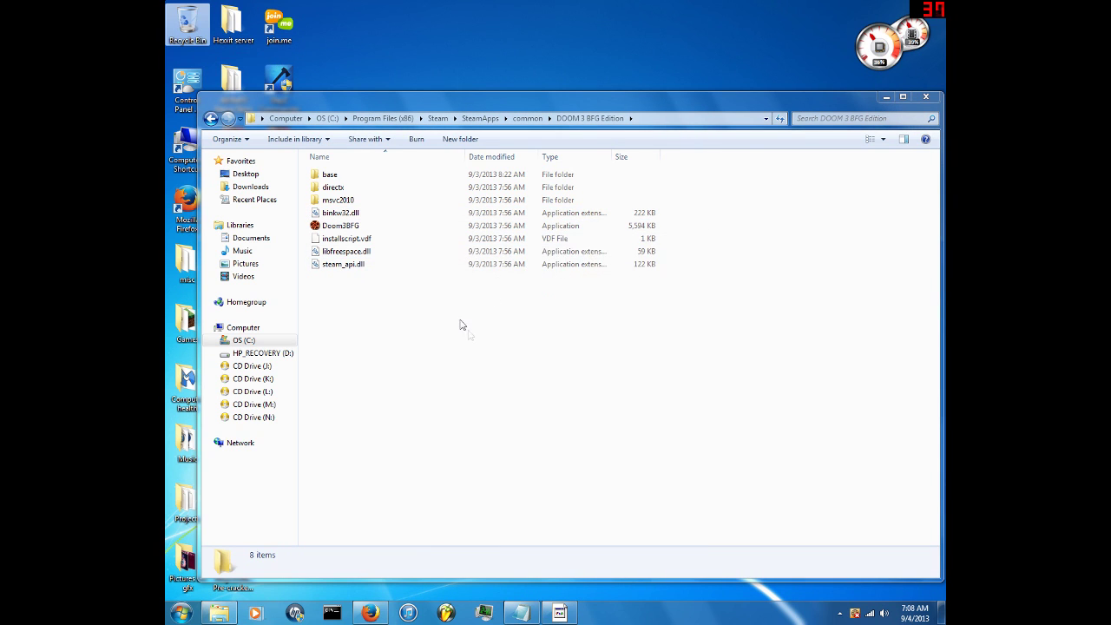
{"action": "right_click", "coordinate": [448, 307]}
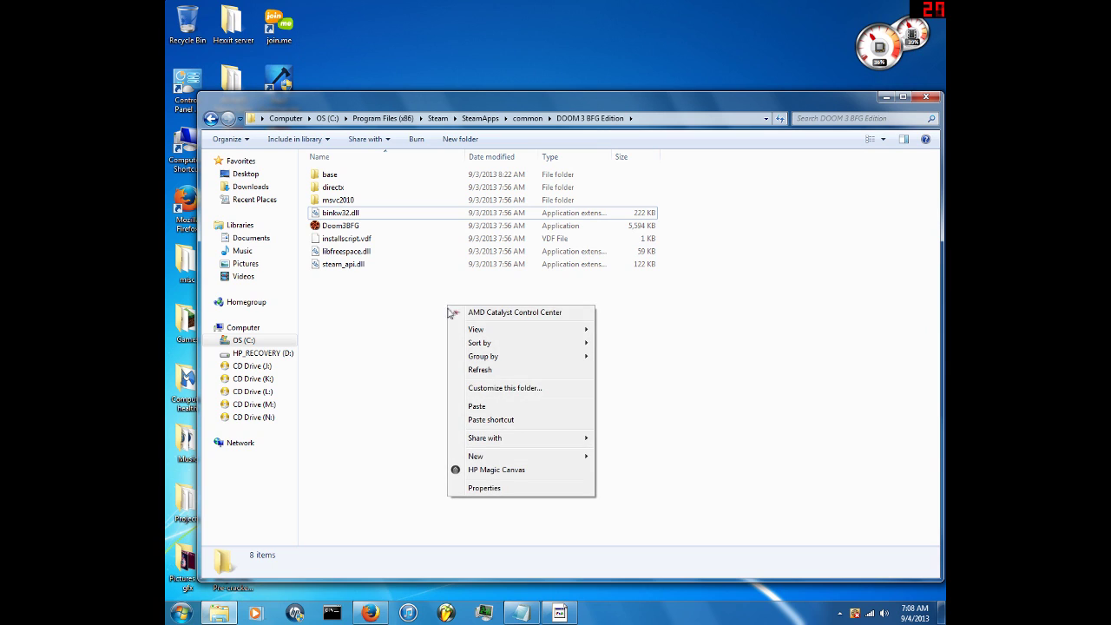
{"action": "left_click", "coordinate": [508, 412]}
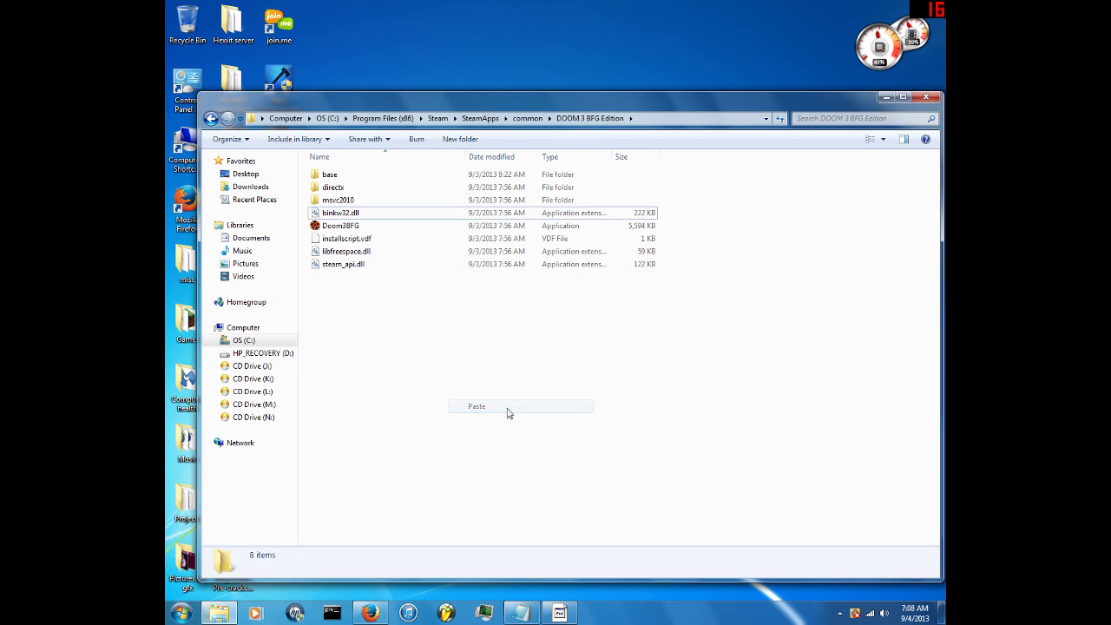
{"action": "left_click", "coordinate": [431, 344]}
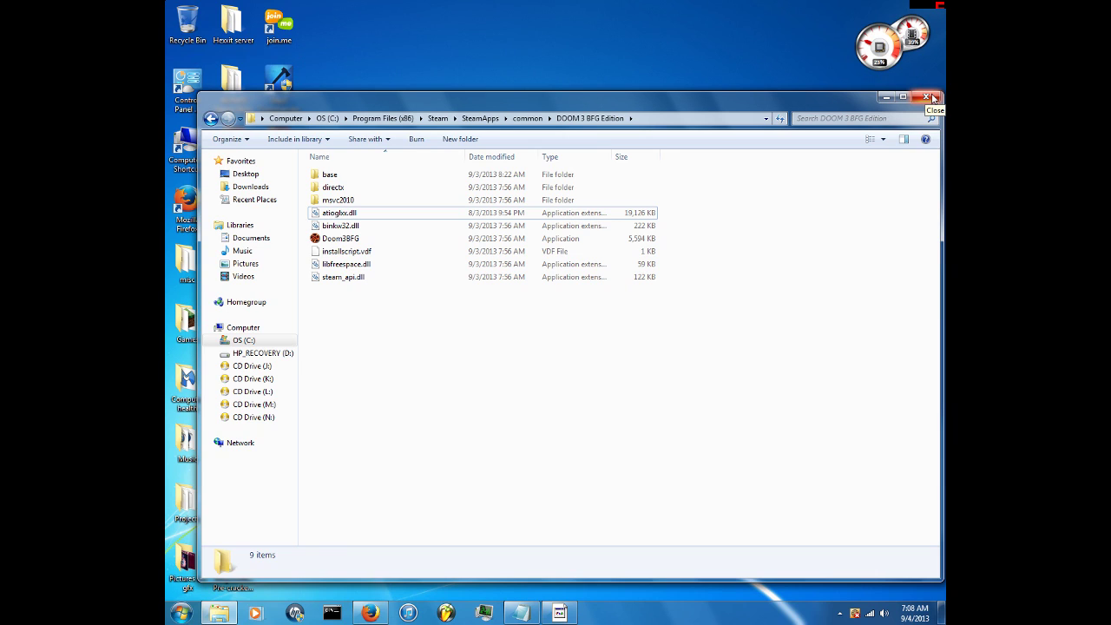
Leave Doom3BFG's name unchanged and close the DOOM 3 BFG Edition folder window.
{"action": "left_click", "coordinate": [336, 247]}
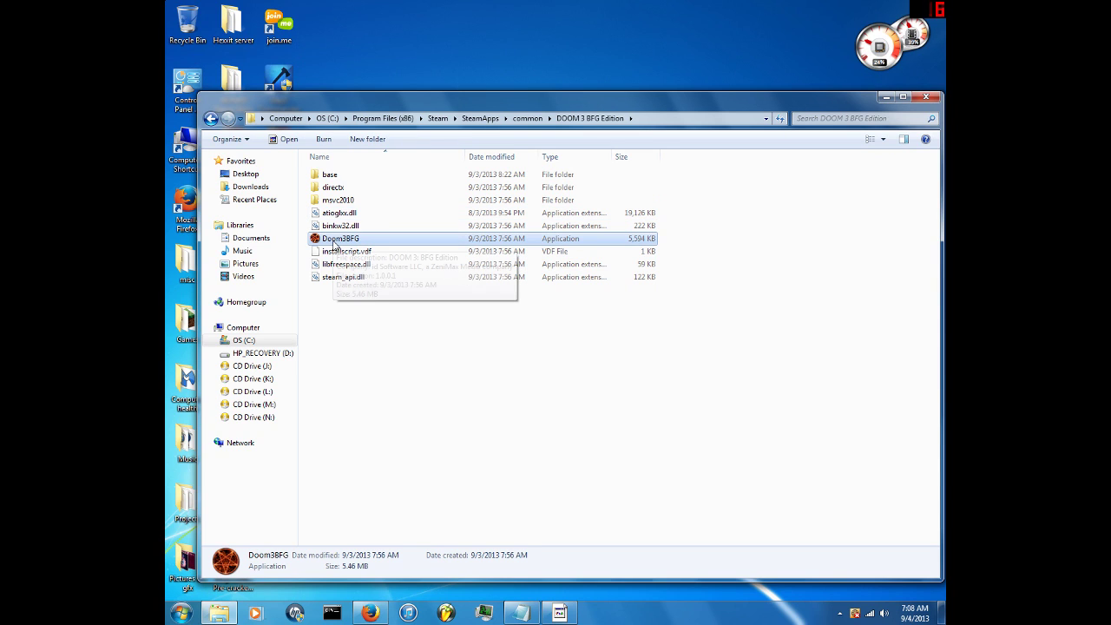
{"action": "left_click", "coordinate": [335, 245]}
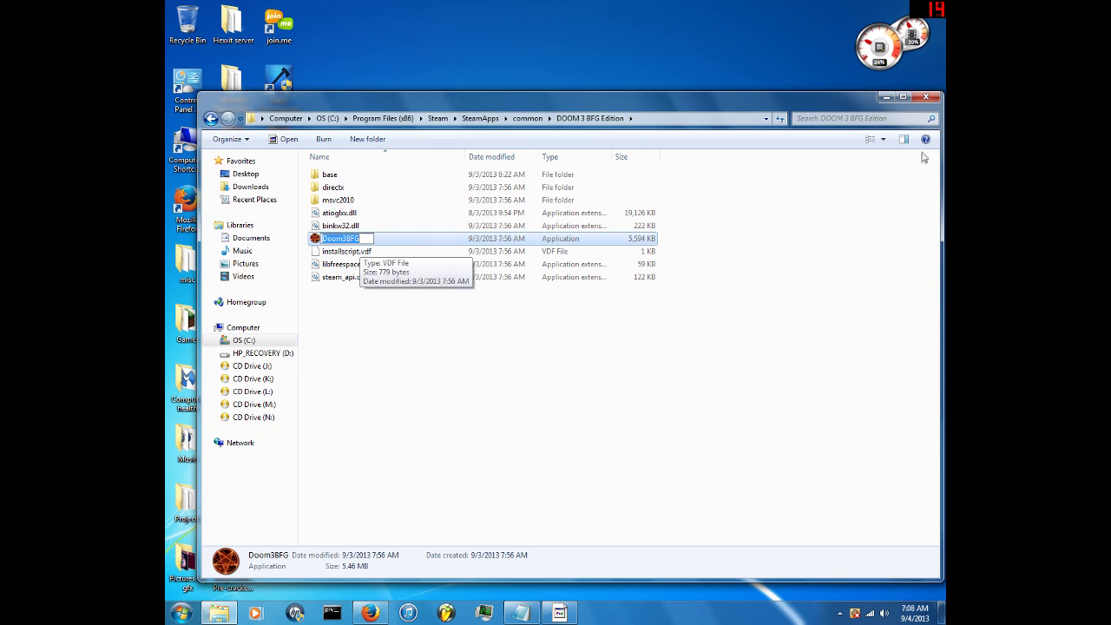
{"action": "left_click", "coordinate": [529, 313]}
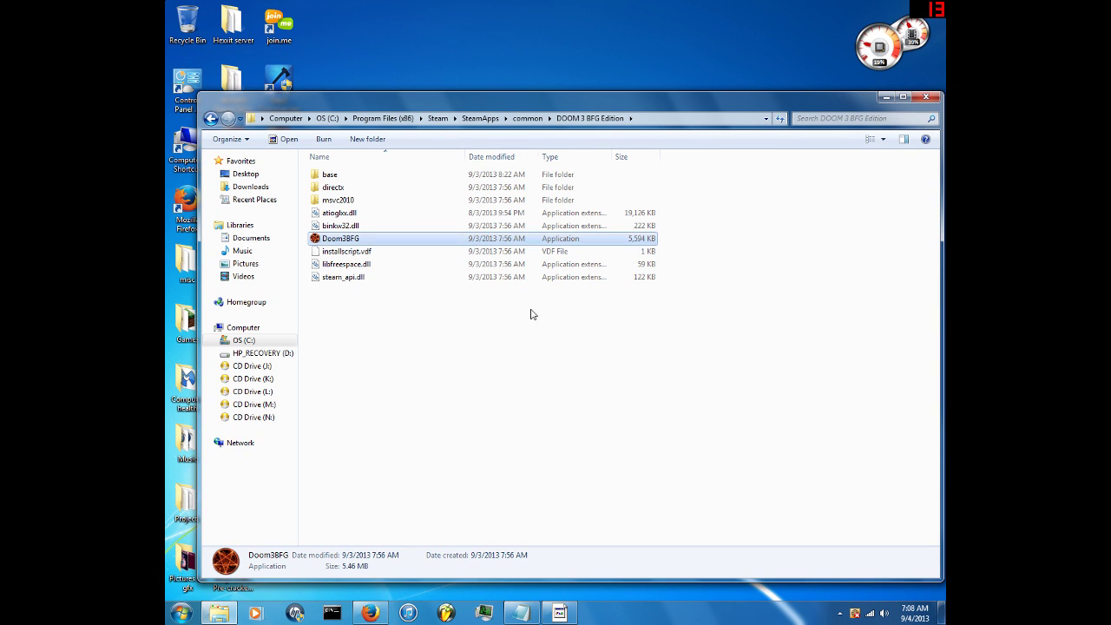
{"action": "key", "text": "alt+F4"}
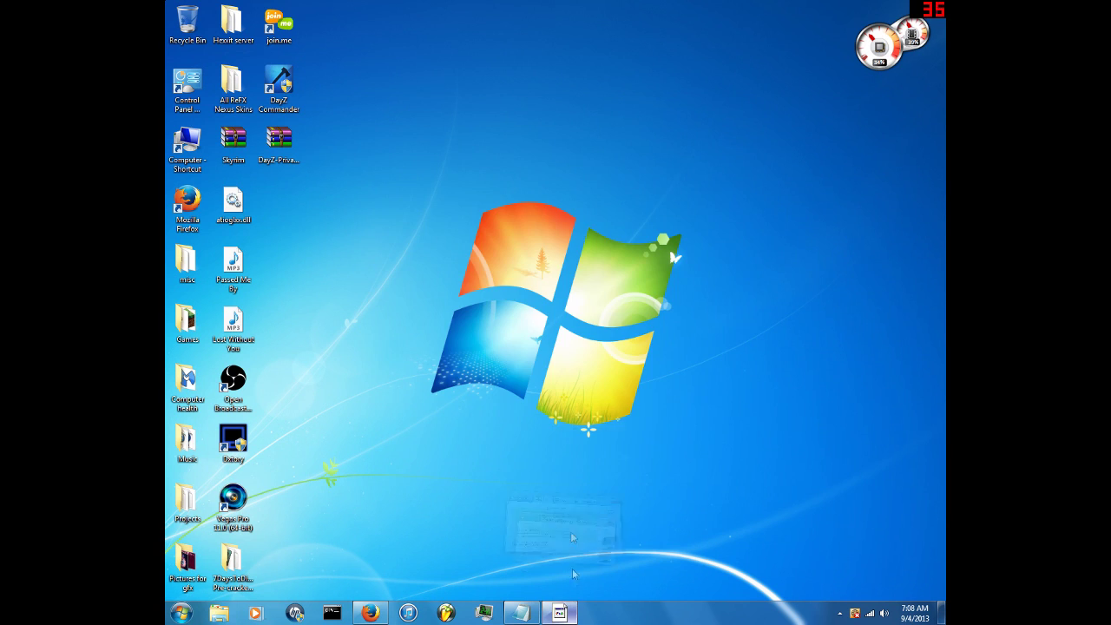
Restore the Fraps window from the taskbar and nudge it slightly up.
{"action": "left_click", "coordinate": [563, 613]}
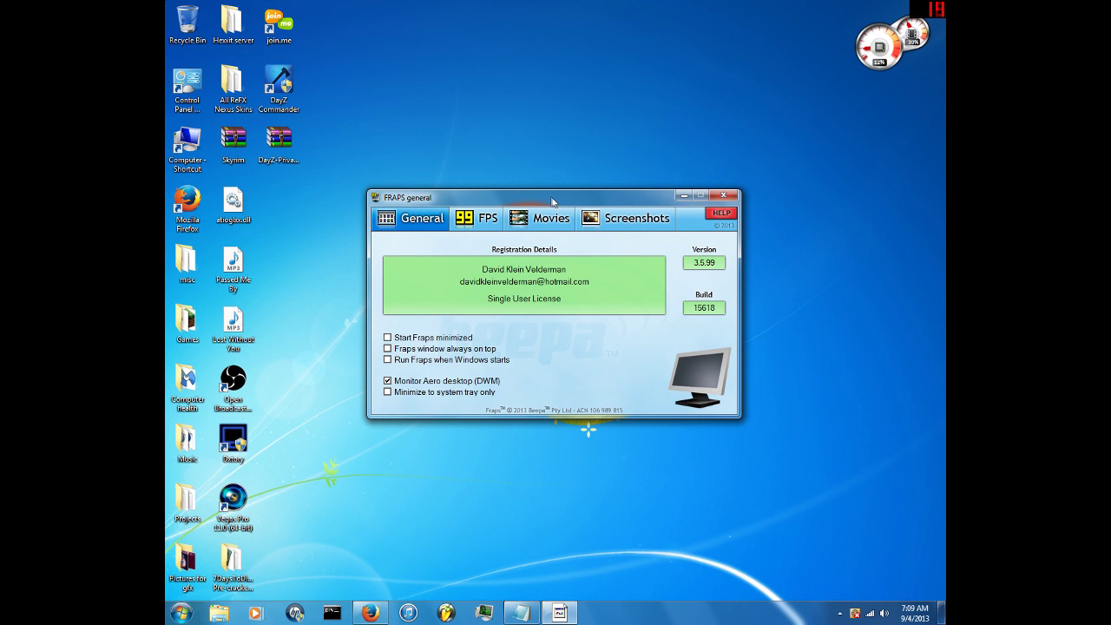
{"action": "left_click_drag", "start_coordinate": [554, 201], "coordinate": [551, 197]}
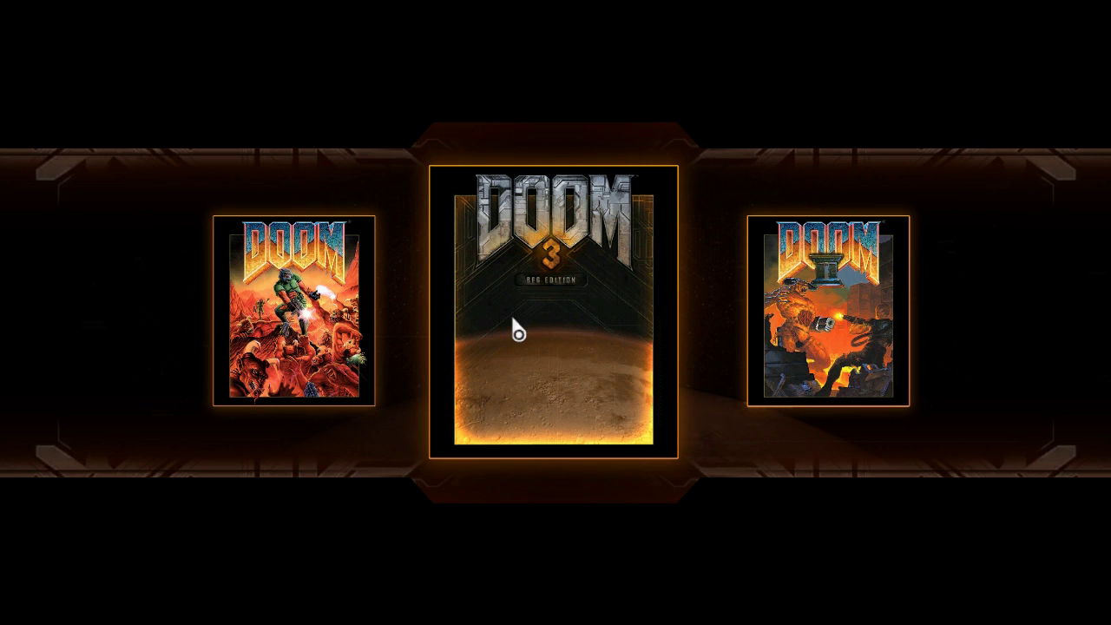
Launch Doom 3, look at Game Options, then select Volume in System settings.
{"action": "left_click", "coordinate": [513, 320]}
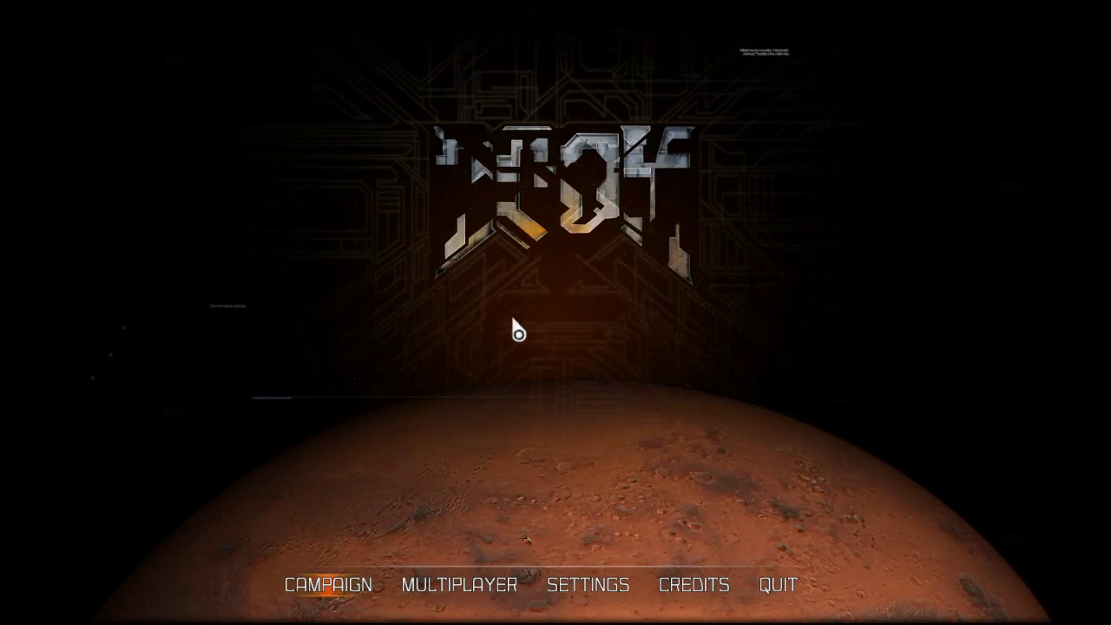
{"action": "left_click", "coordinate": [607, 589]}
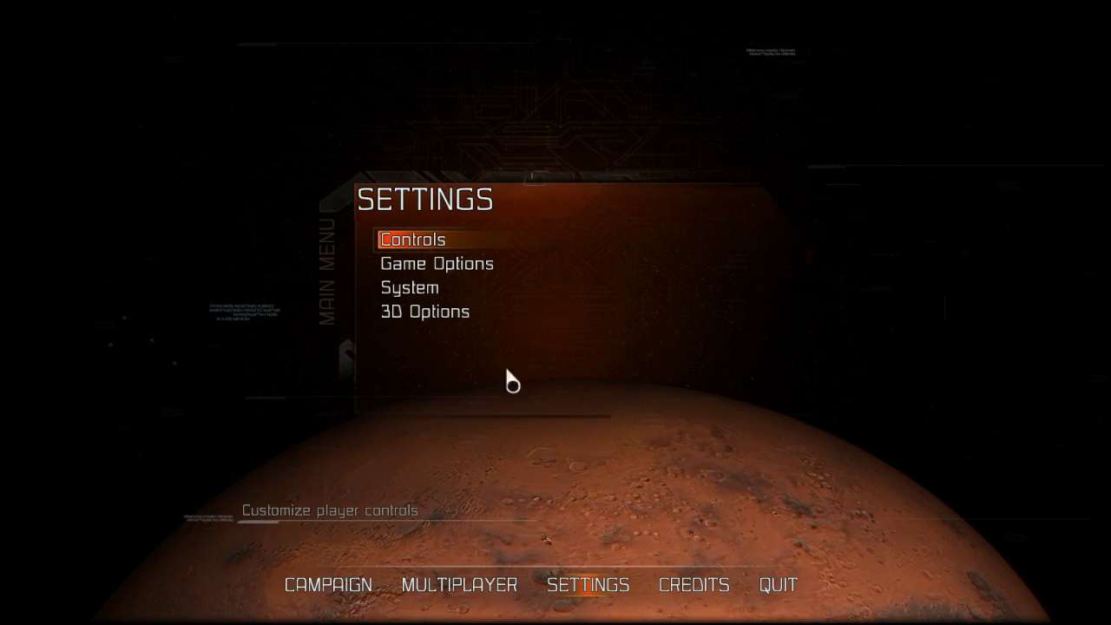
{"action": "left_click", "coordinate": [438, 269]}
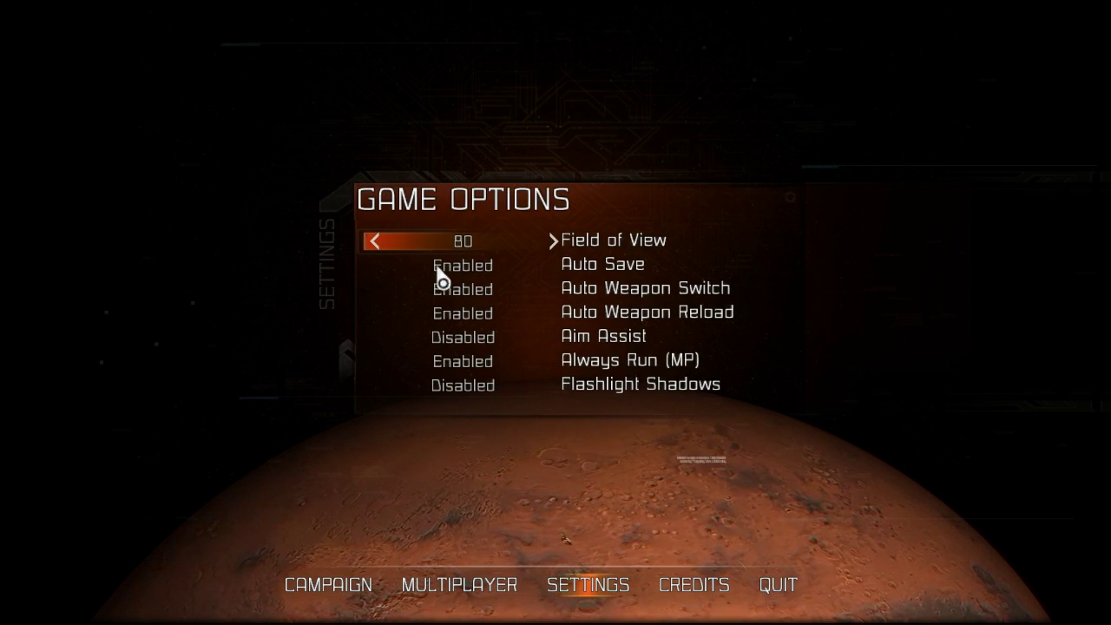
{"action": "key", "text": "Escape"}
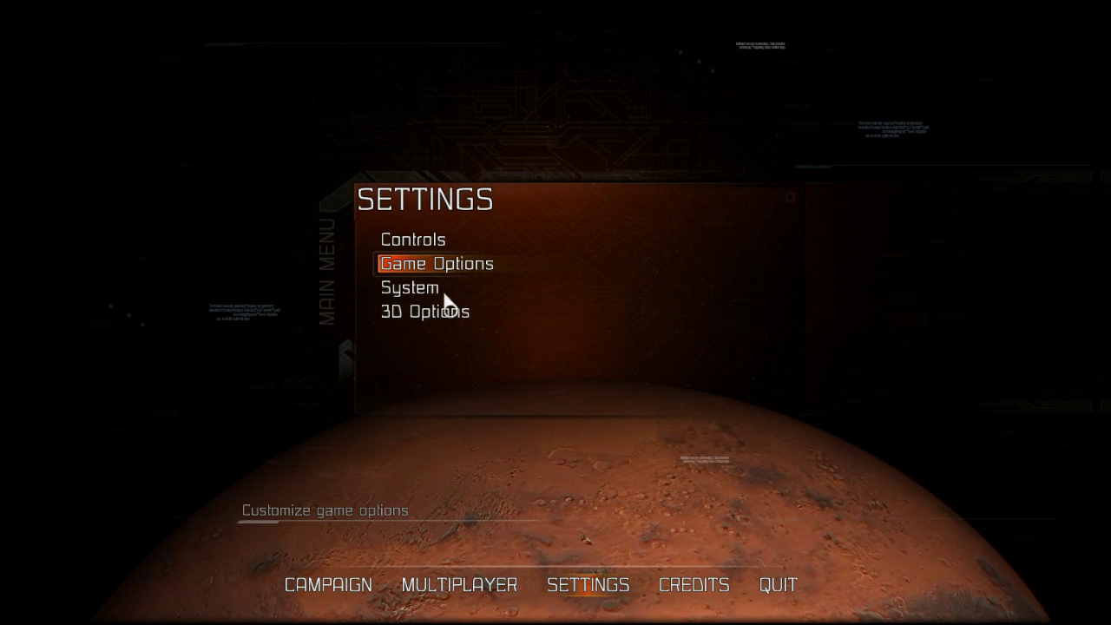
{"action": "left_click", "coordinate": [439, 292]}
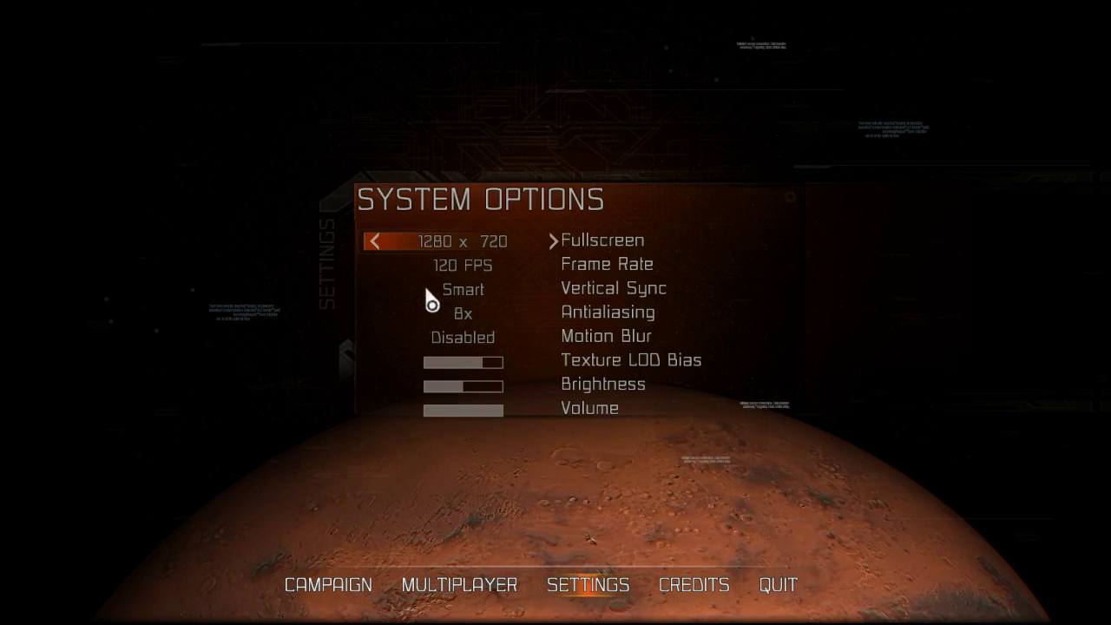
{"action": "left_click", "coordinate": [466, 423]}
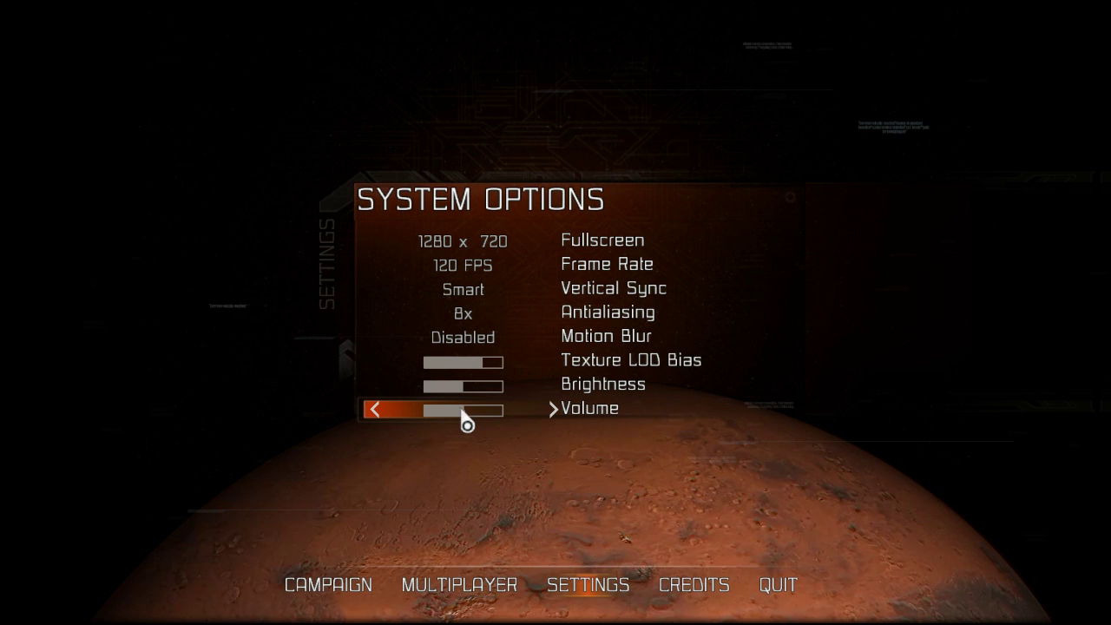
{"action": "key", "text": "Escape"}
{"action": "key", "text": "Escape"}
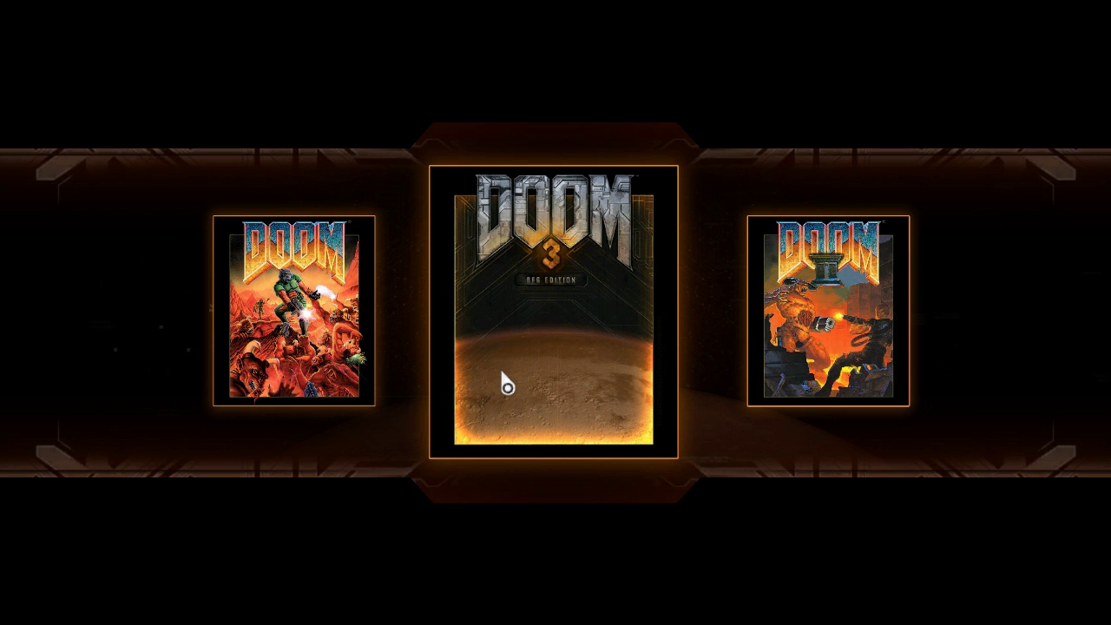
{"action": "left_click", "coordinate": [560, 344]}
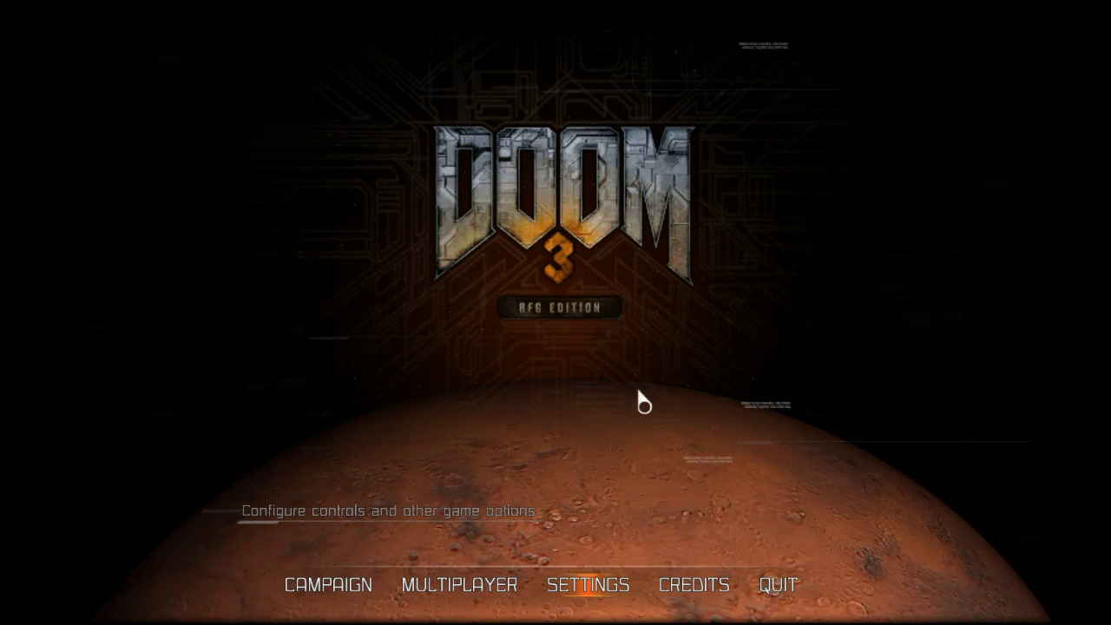
{"action": "key", "text": "Escape"}
{"action": "left_click", "coordinate": [344, 340]}
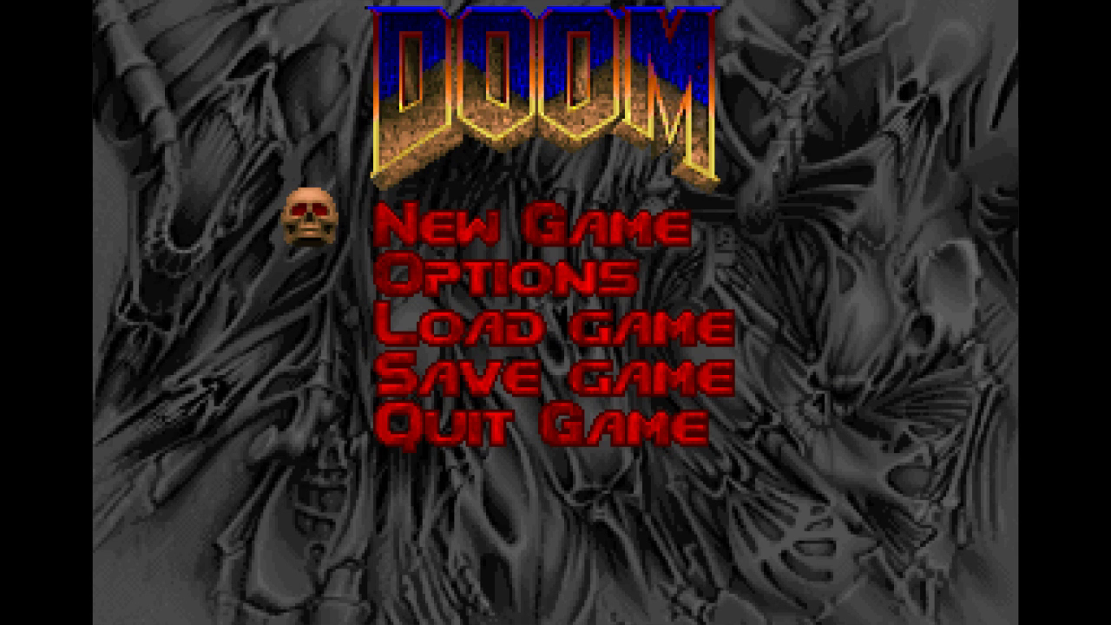
{"action": "key", "text": "Down"}
{"action": "key", "text": "Down"}
{"action": "key", "text": "Down"}
{"action": "key", "text": "Down"}
{"action": "key", "text": "Return"}
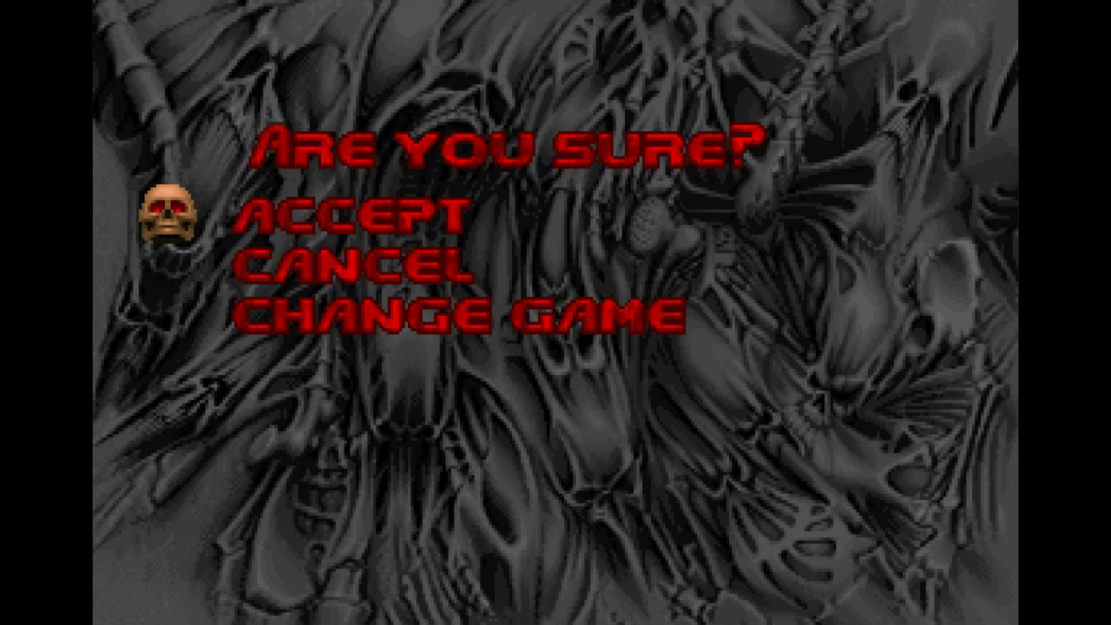
{"action": "key", "text": "Down"}
{"action": "key", "text": "Down"}
{"action": "key", "text": "Return"}
{"action": "key", "text": "Right"}
{"action": "key", "text": "Right"}
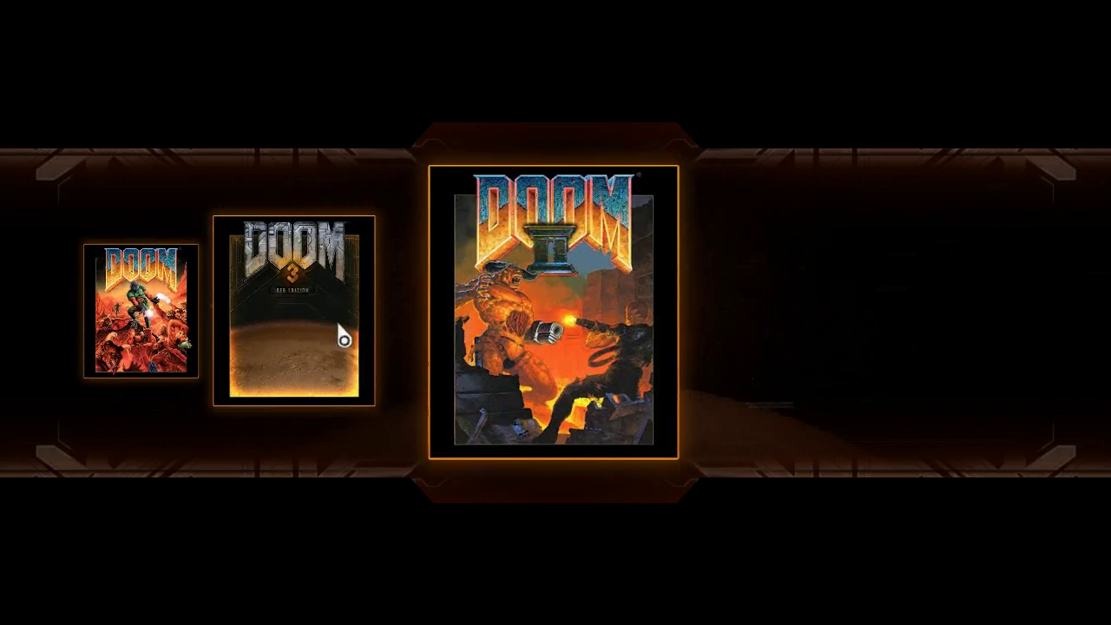
{"action": "key", "text": "Return"}
{"action": "key", "text": "Down"}
{"action": "key", "text": "Down"}
{"action": "key", "text": "Down"}
{"action": "key", "text": "Down"}
{"action": "key", "text": "Return"}
{"action": "key", "text": "Down"}
{"action": "key", "text": "Down"}
{"action": "key", "text": "Return"}
{"action": "key", "text": "Left"}
{"action": "key", "text": "Right"}
{"action": "key", "text": "Left"}
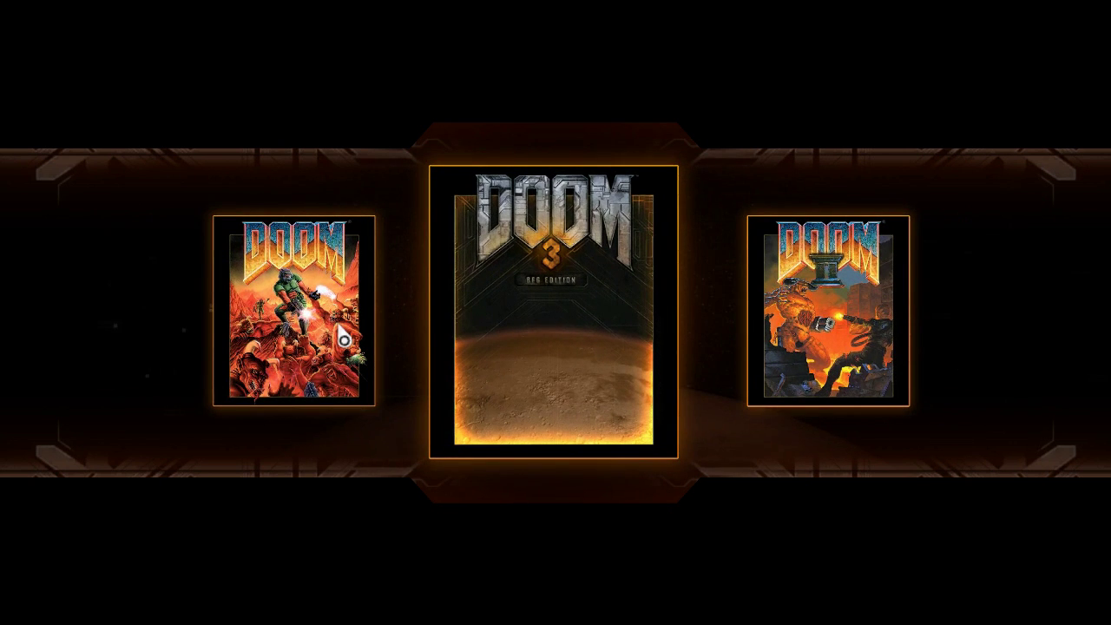